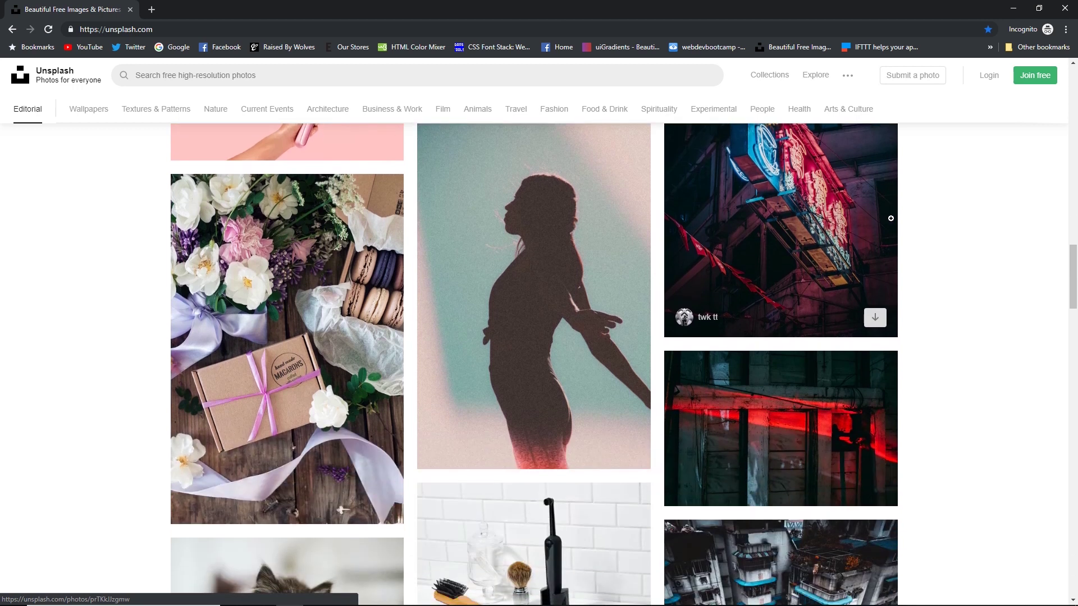
- Browse the Unsplash photo feed and open the picture of the fox sitting in grass
scroll(890, 219, "down", 6)
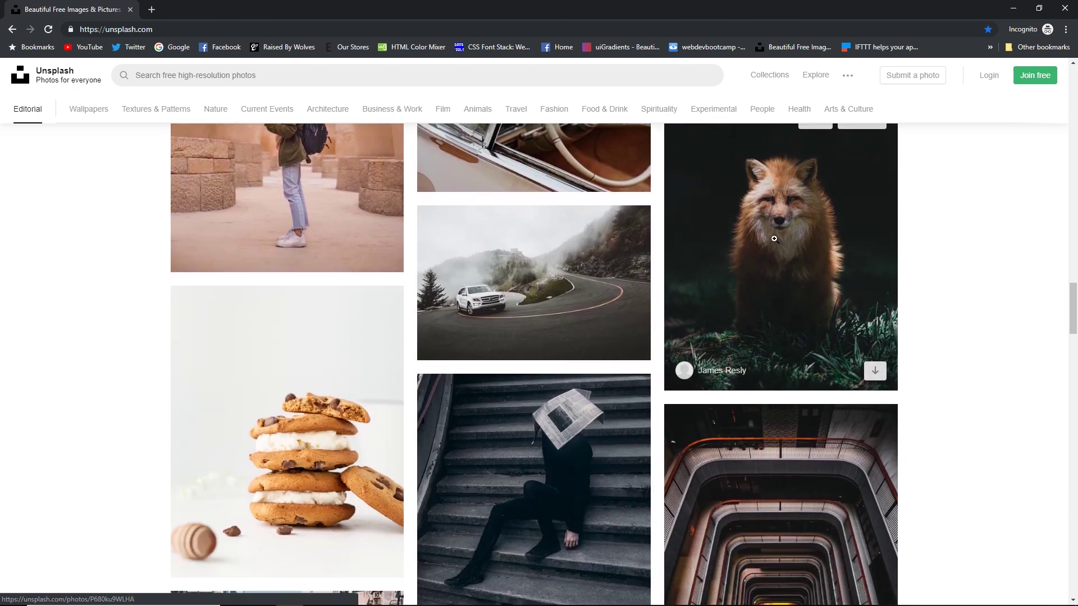
left_click(774, 238)
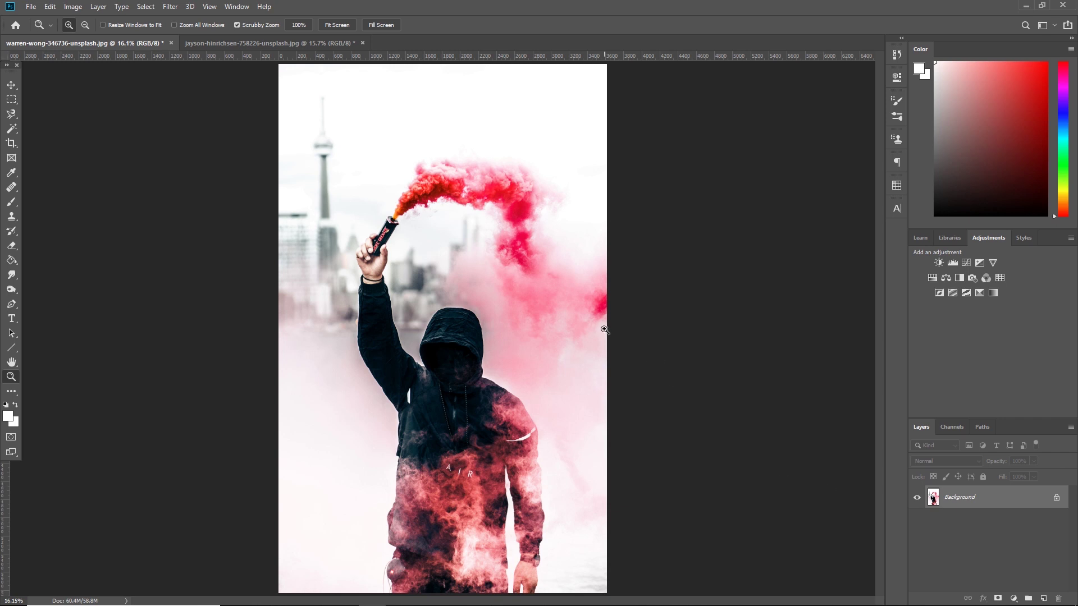
- In Photoshop, convert the smoke-flare photo with the Black & White adjustment, setting Reds to 11%
left_click(74, 6)
mouse_move(90, 36)
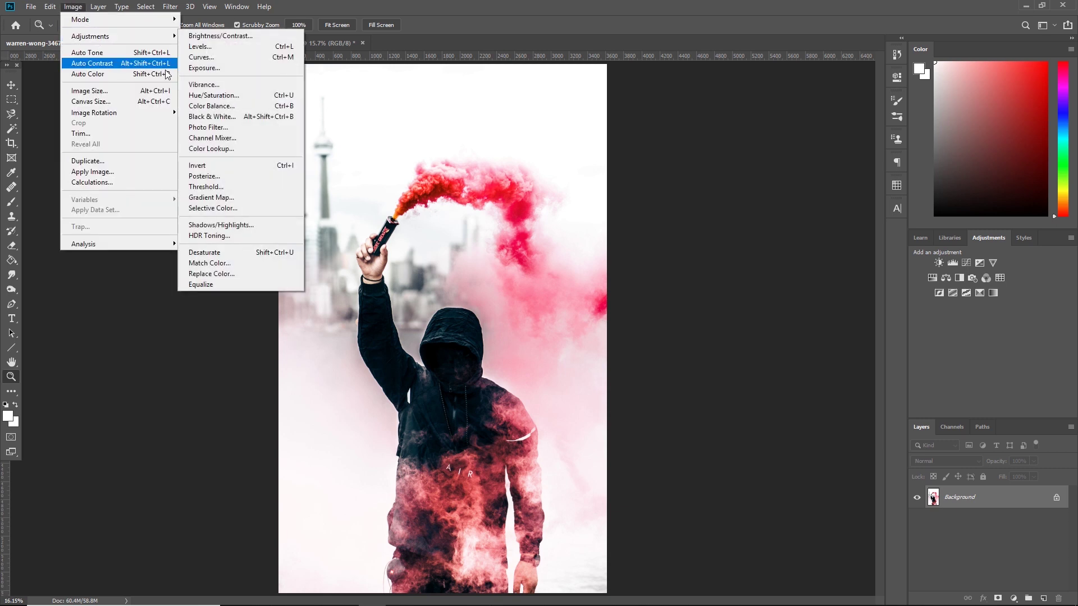
left_click(234, 117)
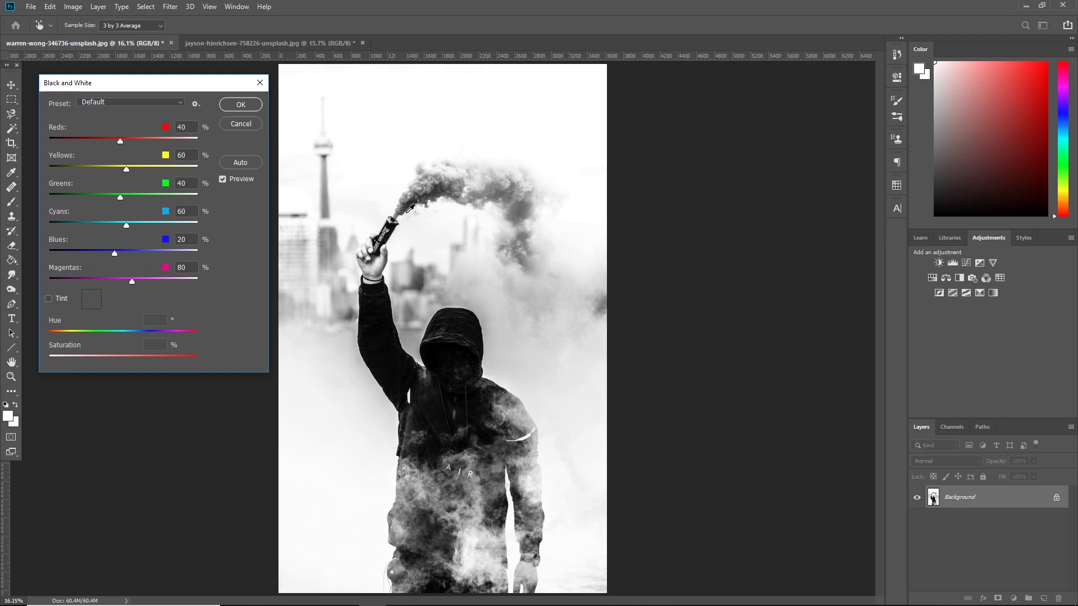
mouse_move(122, 143)
left_mouse_down()
mouse_move(100, 141)
mouse_move(111, 142)
left_mouse_up()
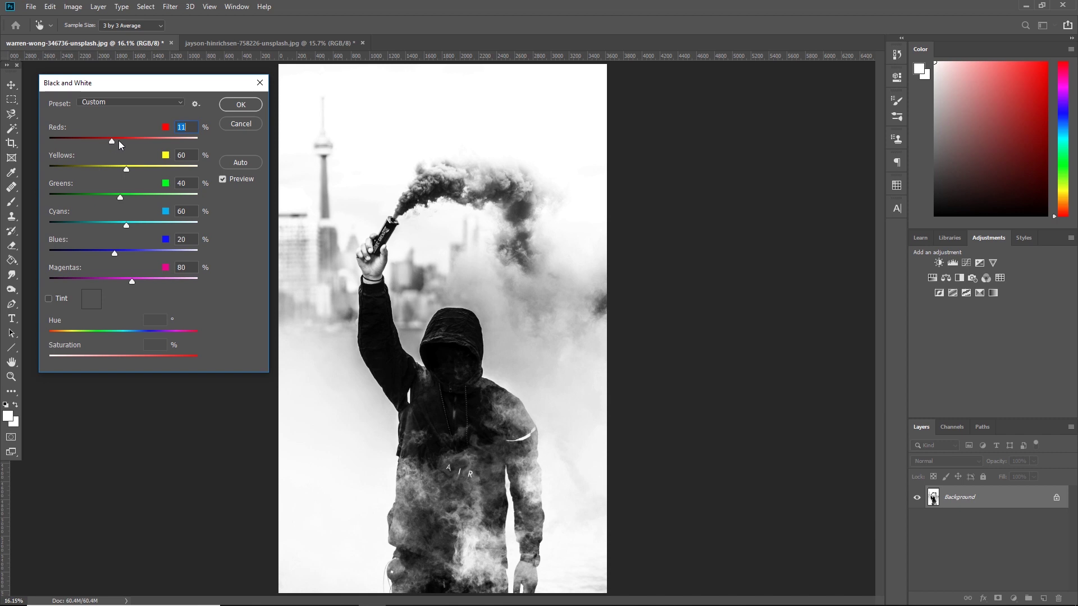
left_click(228, 107)
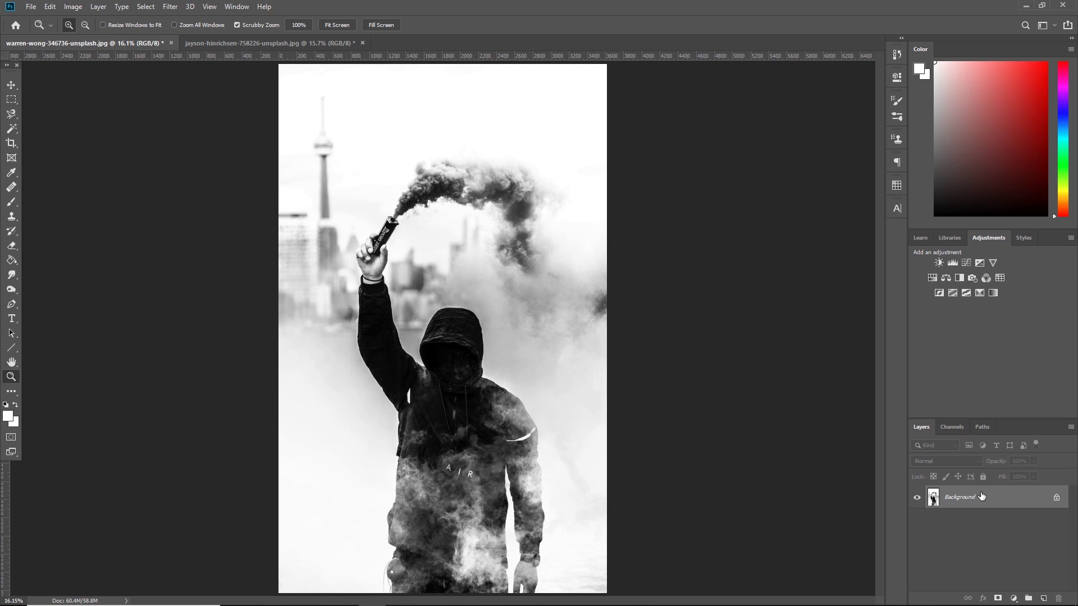
- Duplicate the Background layer and rename the copy Red
left_click_drag(938, 501, 1043, 598)
key("ctrl+z")
key("ctrl+j")
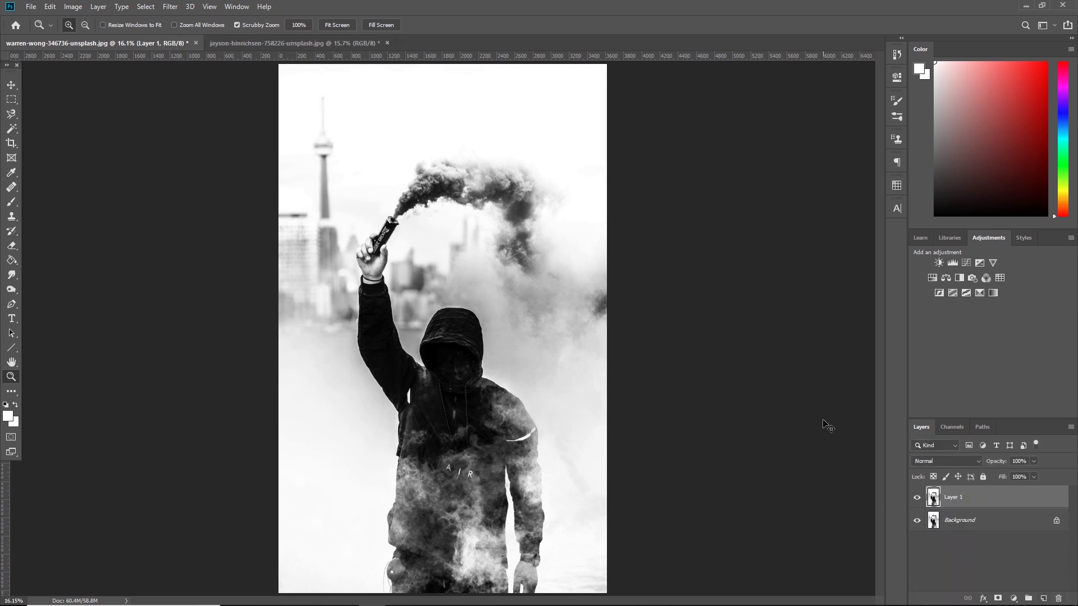
double_click(954, 498)
type("Red")
key("Return")
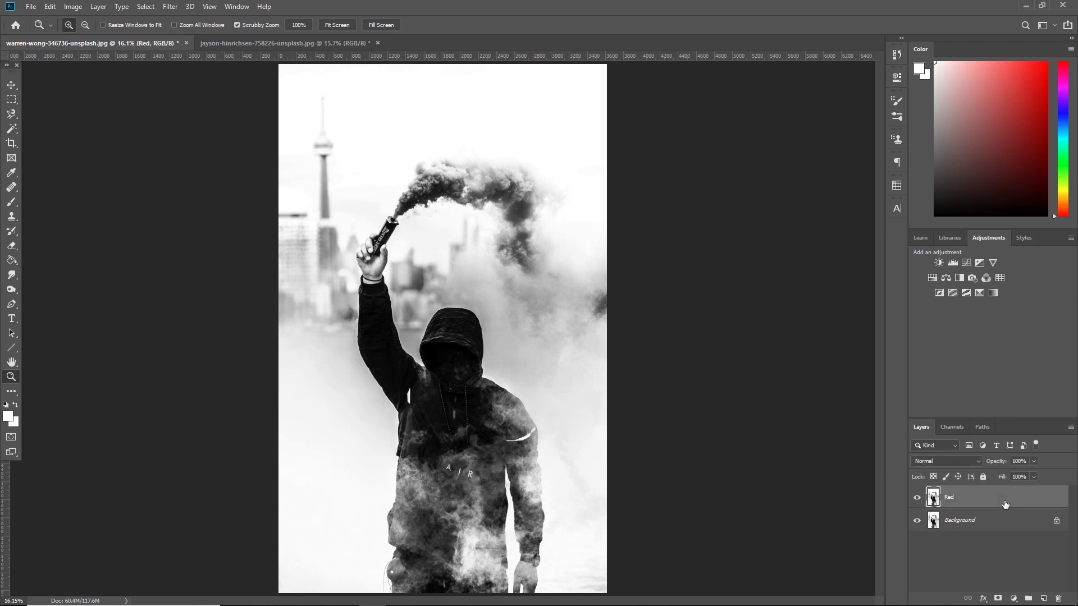
- Duplicate the Red layer and name the new copy Cyan
key("ctrl+j")
double_click(967, 498)
type("Cy")
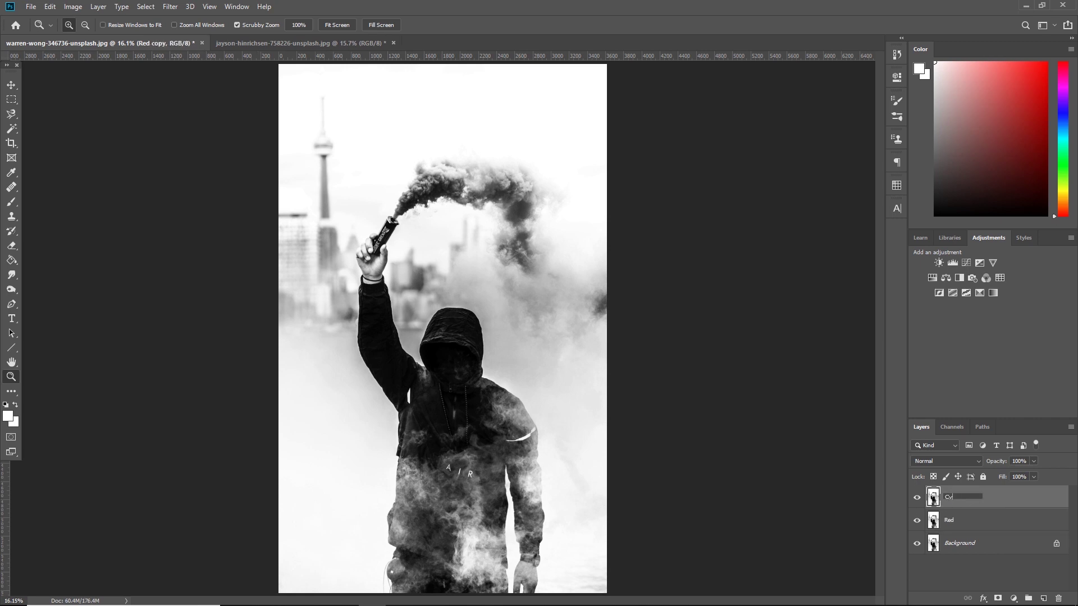
type("an")
- In the Red layer's blending options, turn off the G and B channels so only R remains
left_click(1029, 528)
double_click(1029, 527)
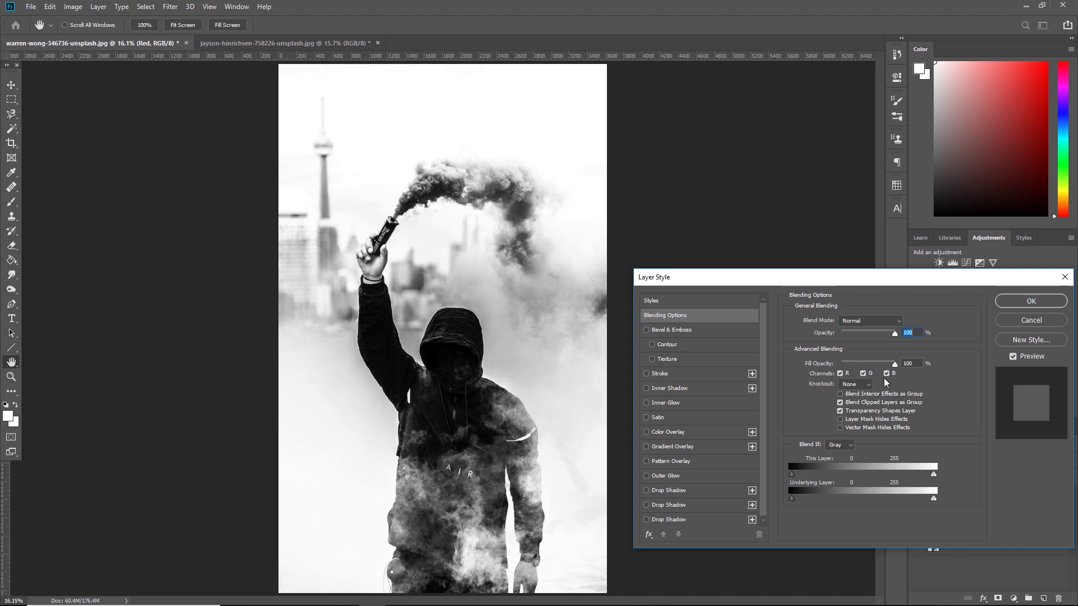
left_click_drag(880, 279, 793, 276)
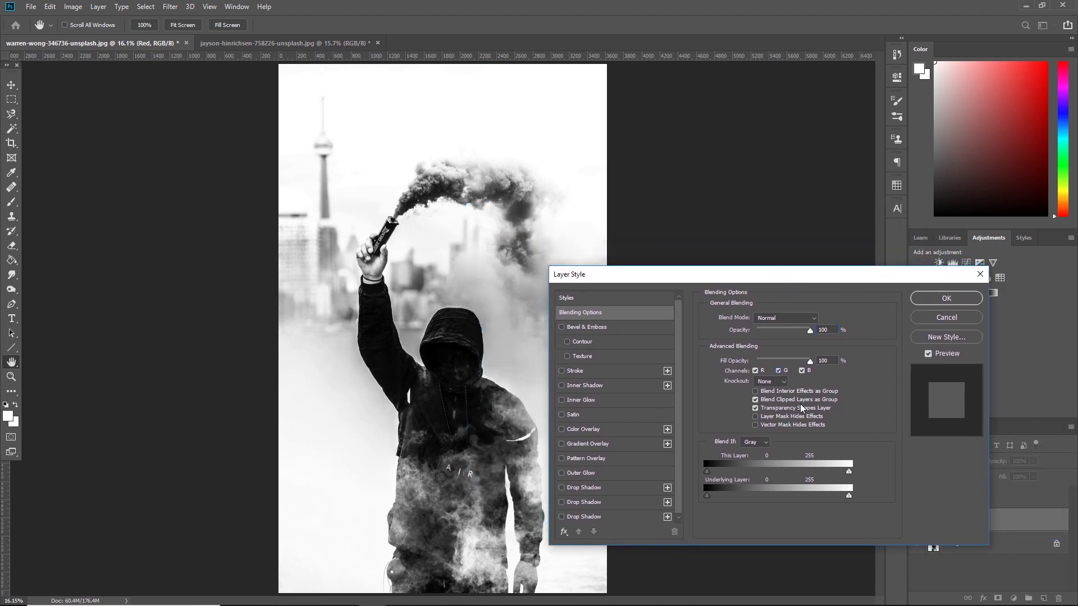
left_click(802, 371)
left_click(778, 370)
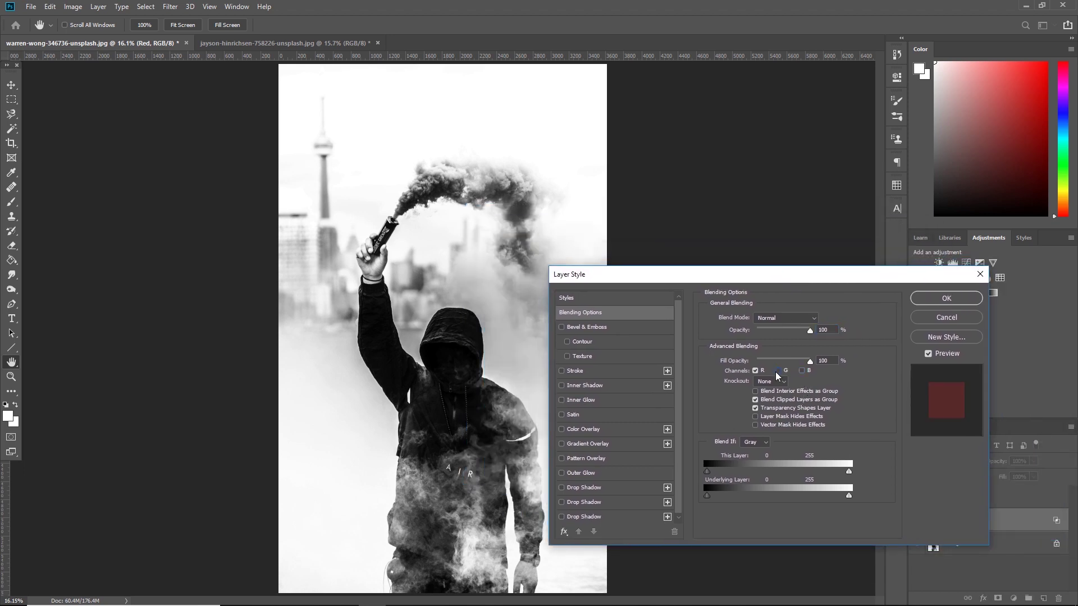
key("Return")
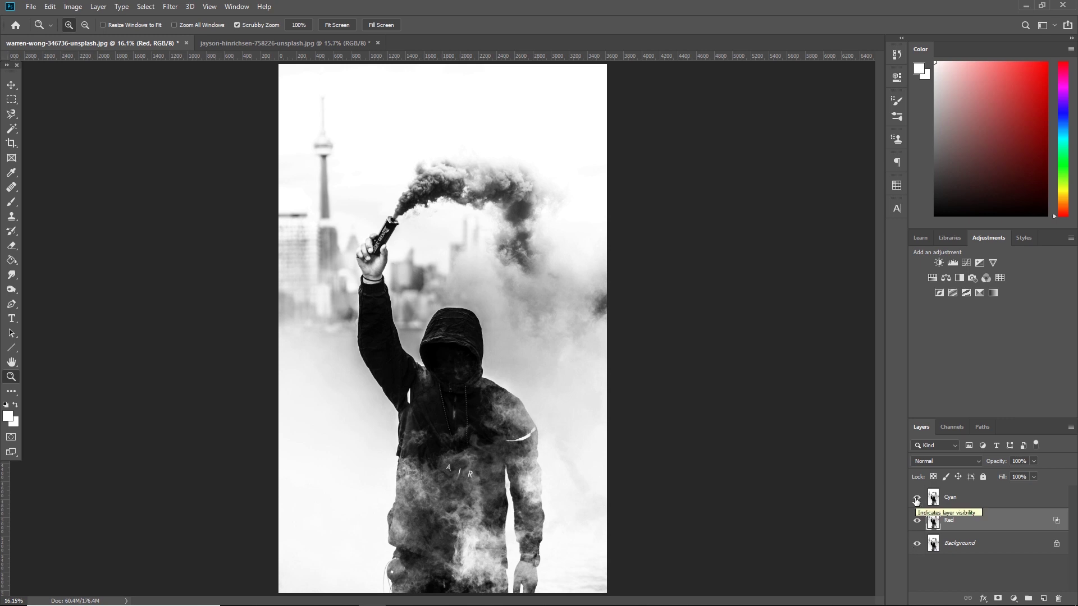
- Hide the Background and Cyan layers to inspect the Red layer alone, and show Cyan again with the Move tool active
left_click(918, 544)
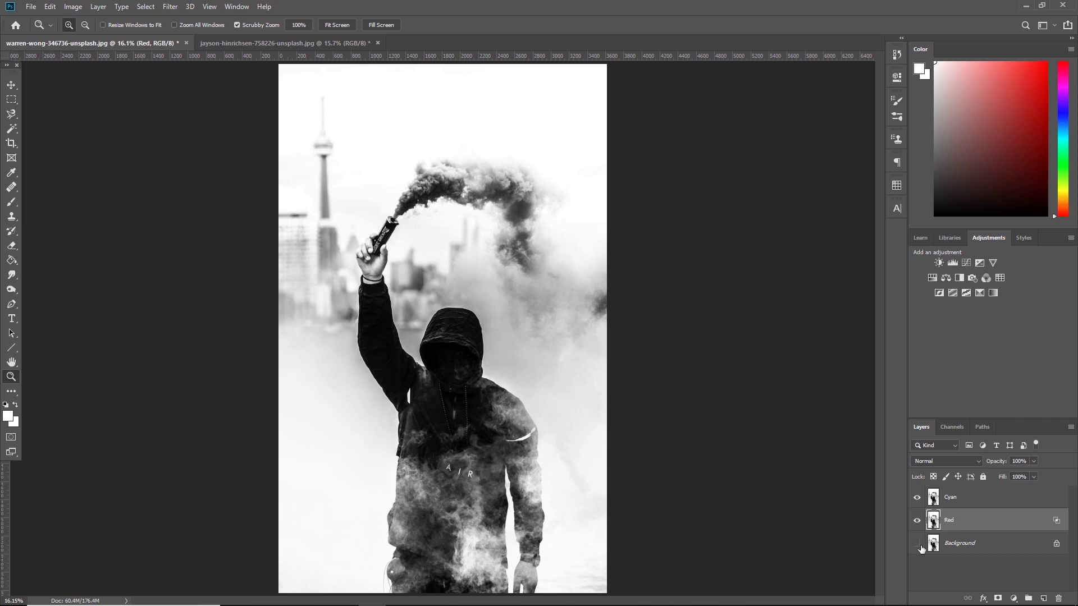
left_click(917, 498)
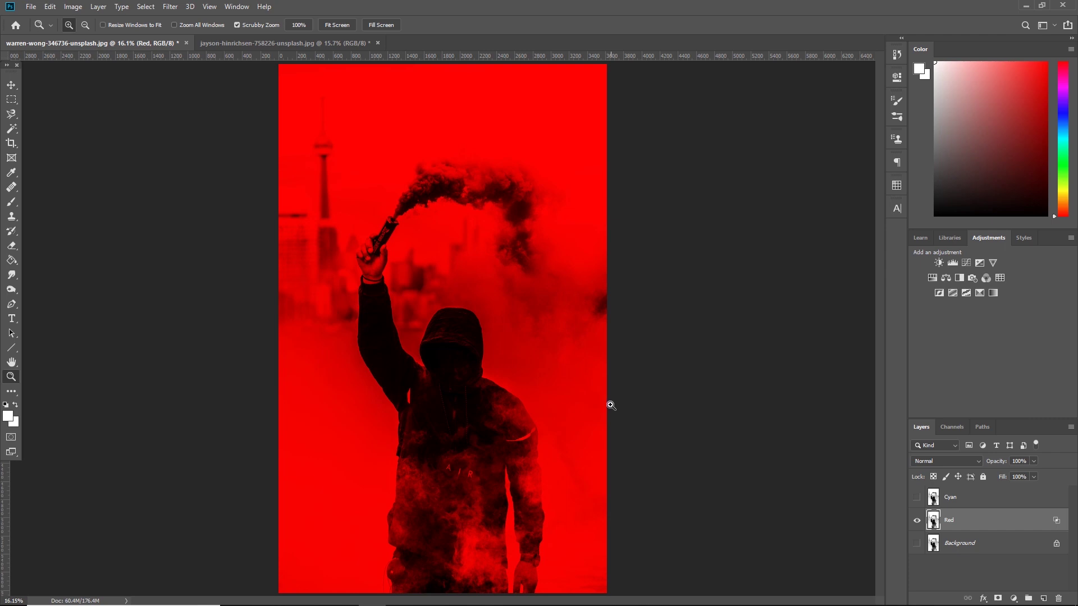
left_click(11, 85)
left_click(918, 498)
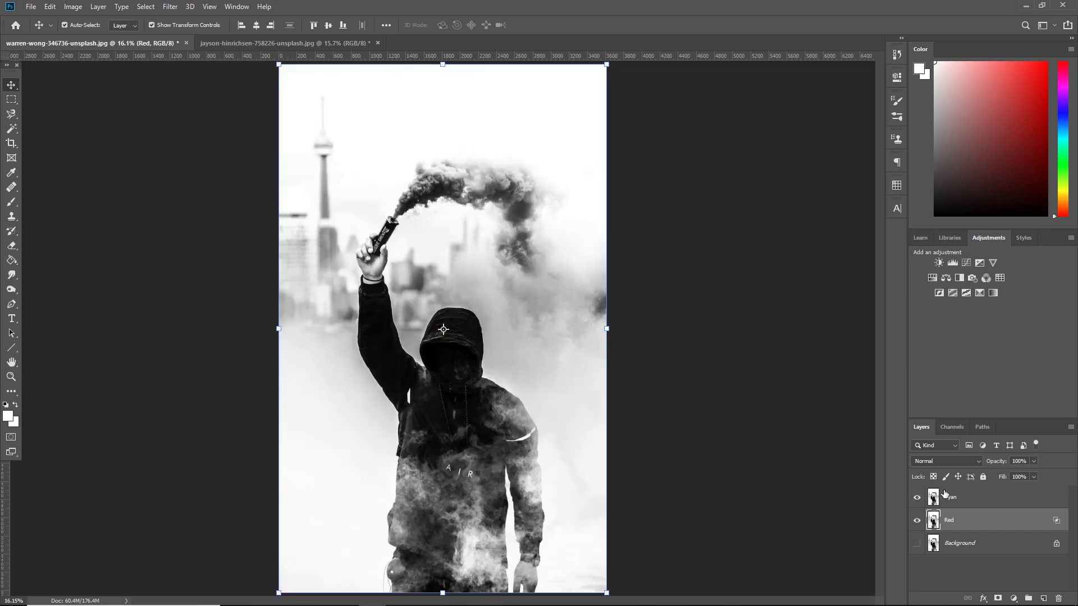
- In the Cyan layer's blending options, turn off the R channel, keeping G and B
left_click(1010, 505)
double_click(1010, 505)
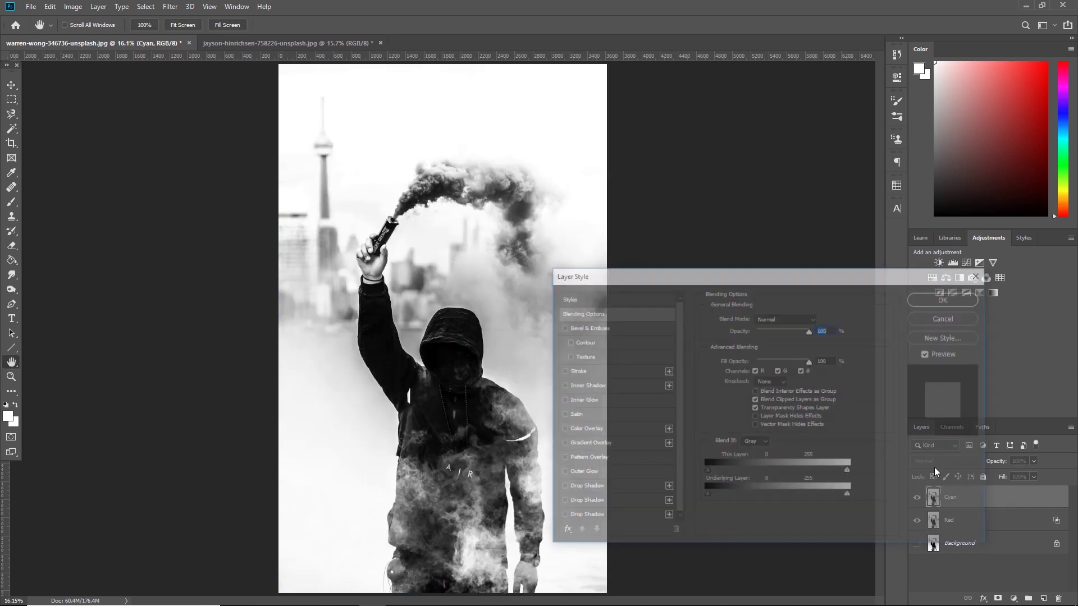
left_click(756, 371)
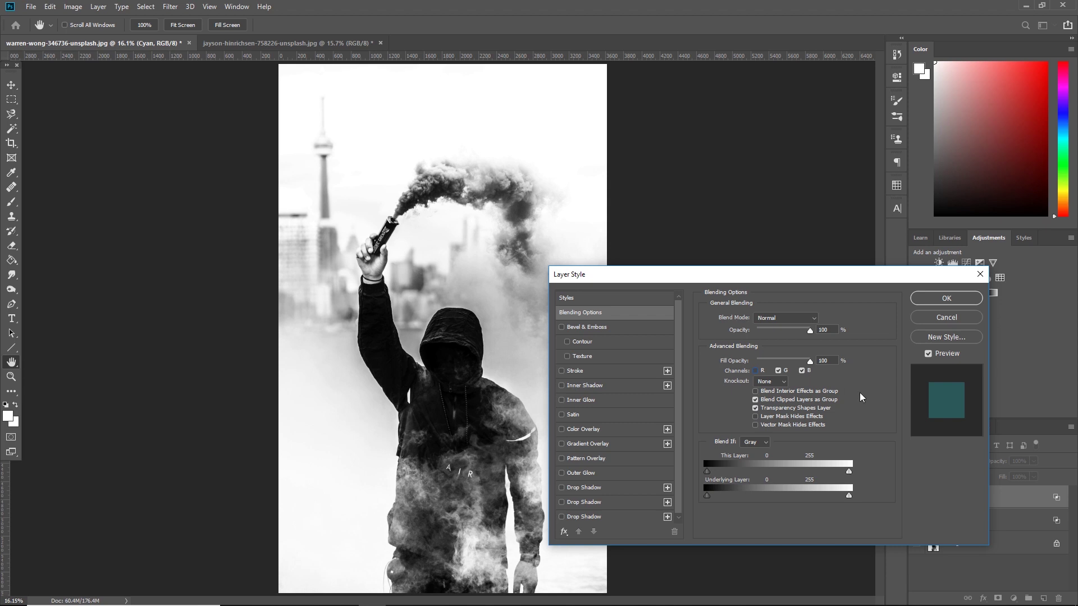
left_click(946, 298)
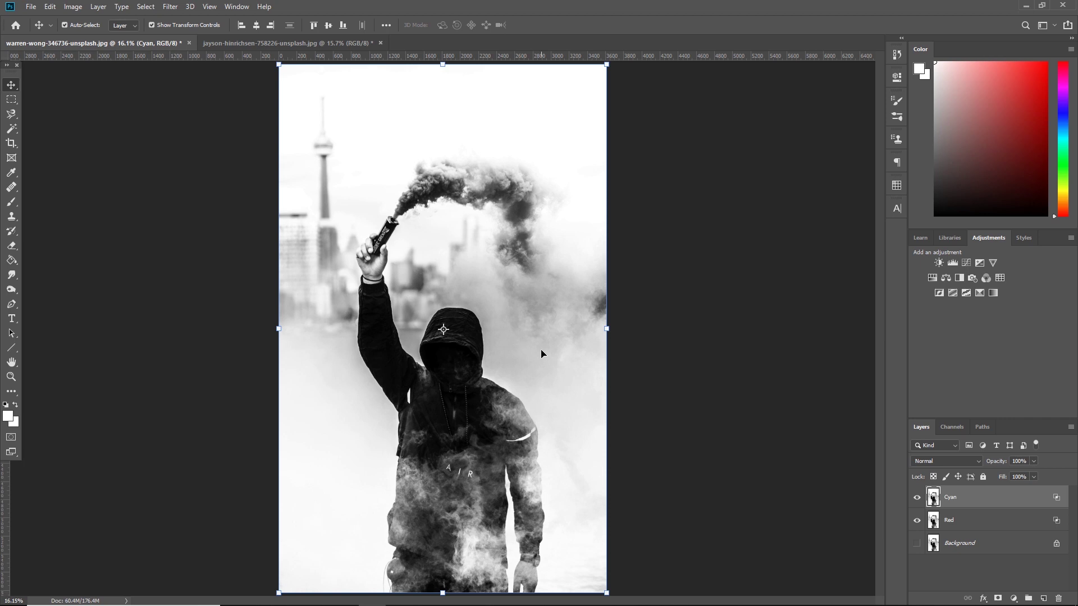
- Offset the Cyan layer slightly to the left and nudge the Red layer to the right to split the colours
left_click_drag(555, 361, 550, 364)
left_click(973, 526)
key("shift+Right")
key("shift+Right")
key("shift+Right")
key("shift+Right")
key("shift+Right")
key("shift+Right")
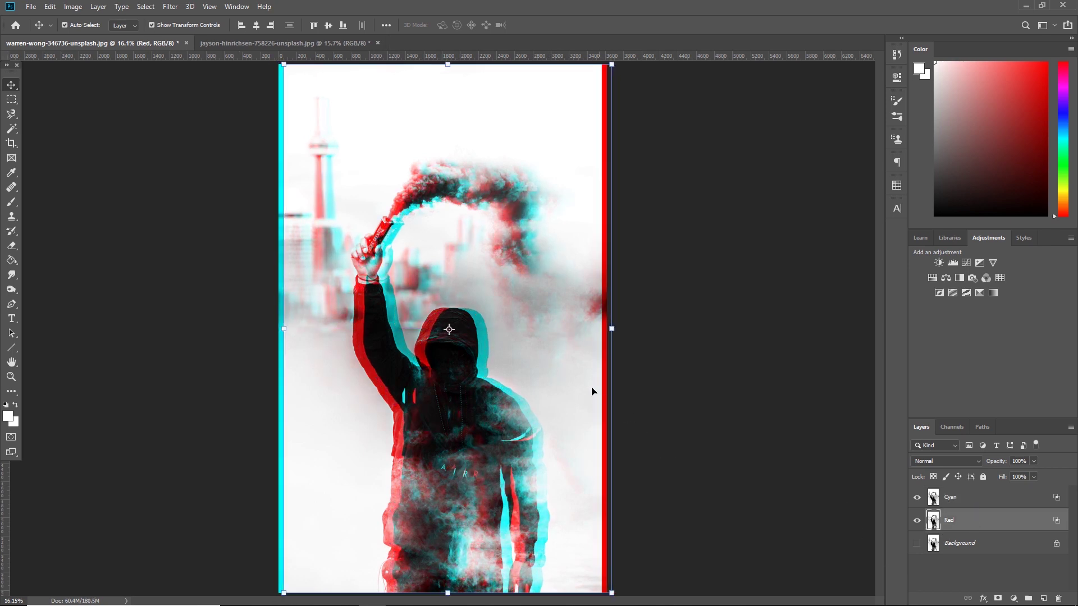
- Try much wider horizontal offsets for the Red and Cyan layers, and undo those moves
right_click(559, 377)
left_click(568, 378)
left_click_drag(521, 360, 575, 360)
left_click(308, 353, "shift")
left_click_drag(307, 353, 285, 353)
key("ctrl")
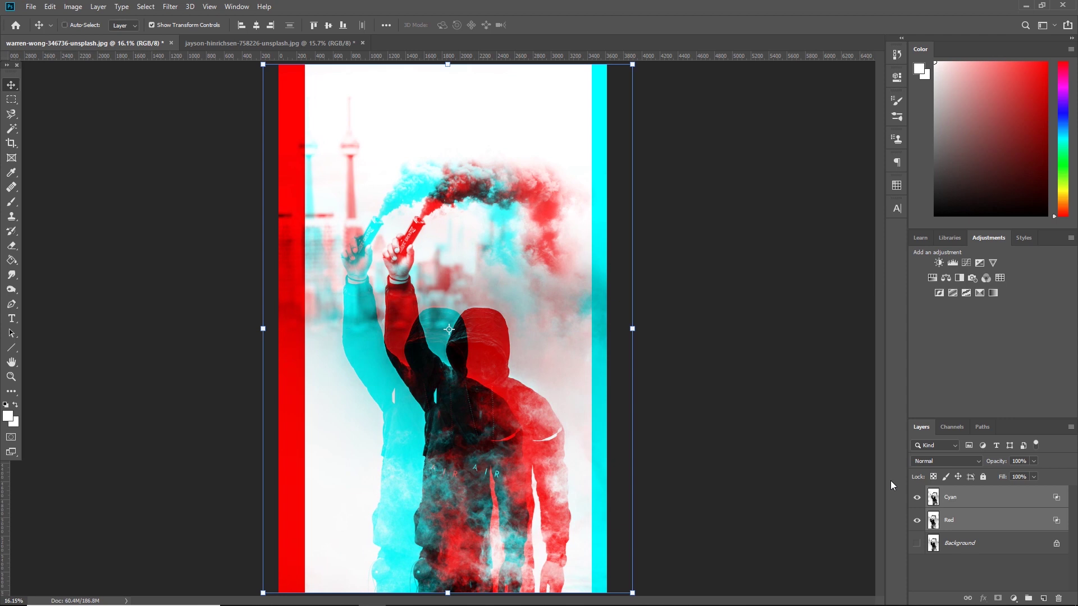
key("ctrl+z")
key("ctrl+z")
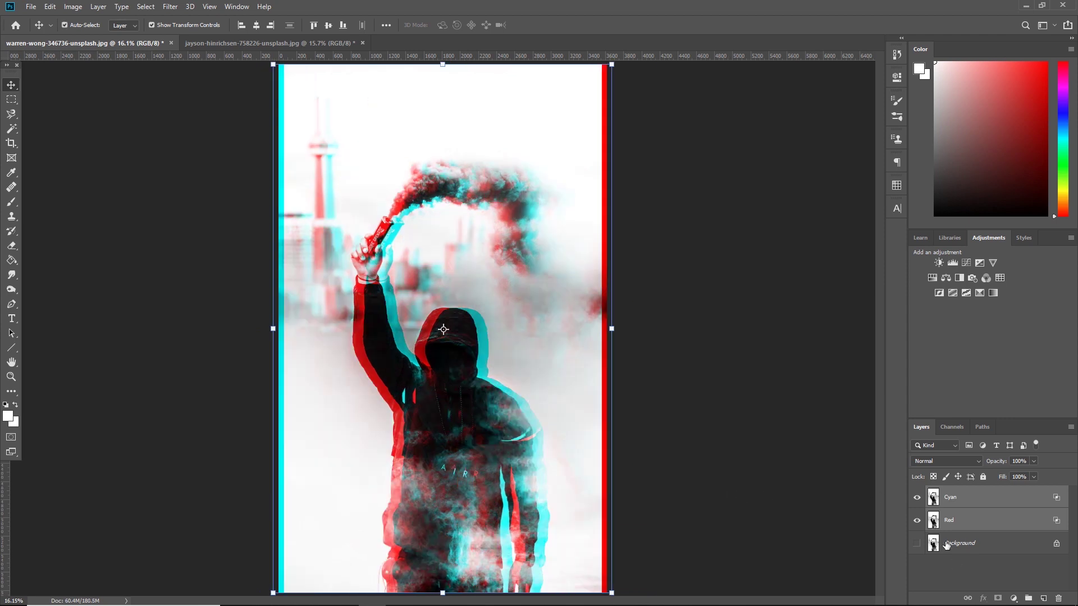
- Show the Background layer again to cover the coloured strips at the image edges, and deselect the offset layers
left_click(916, 544)
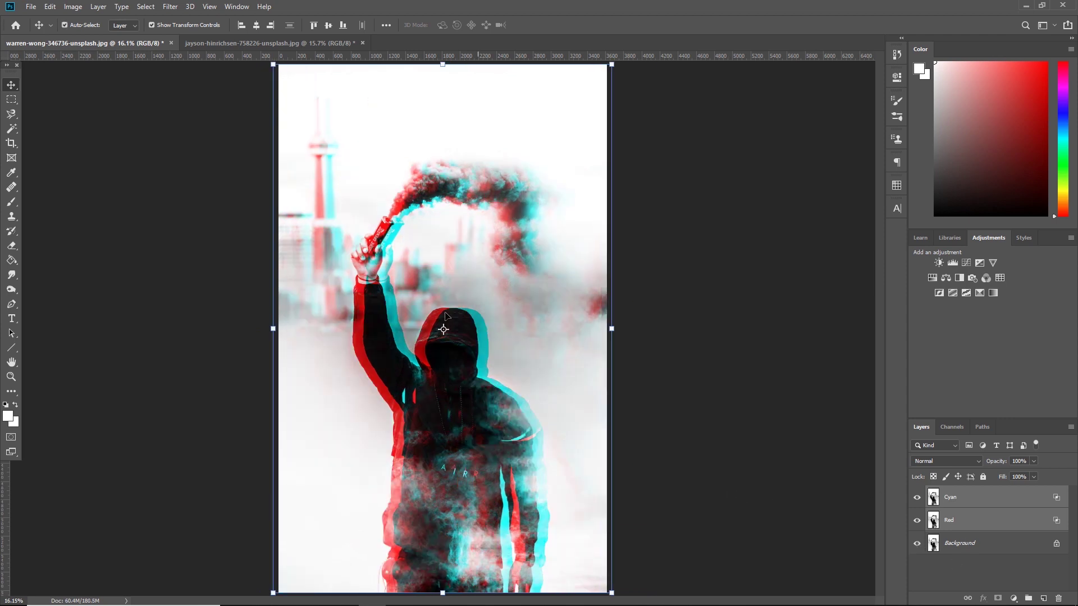
left_click(196, 265)
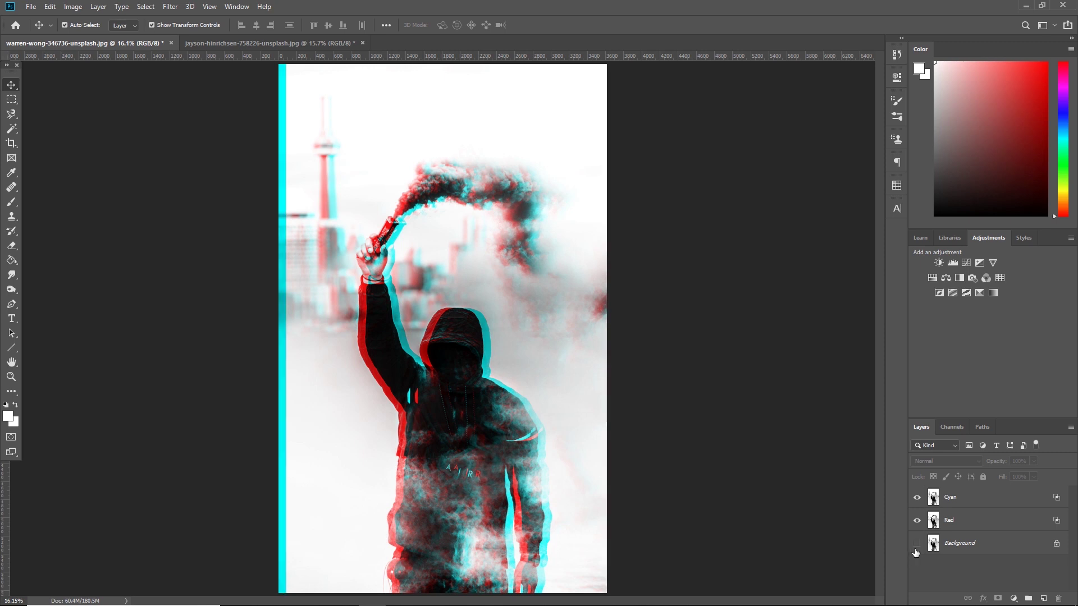
left_click(917, 545)
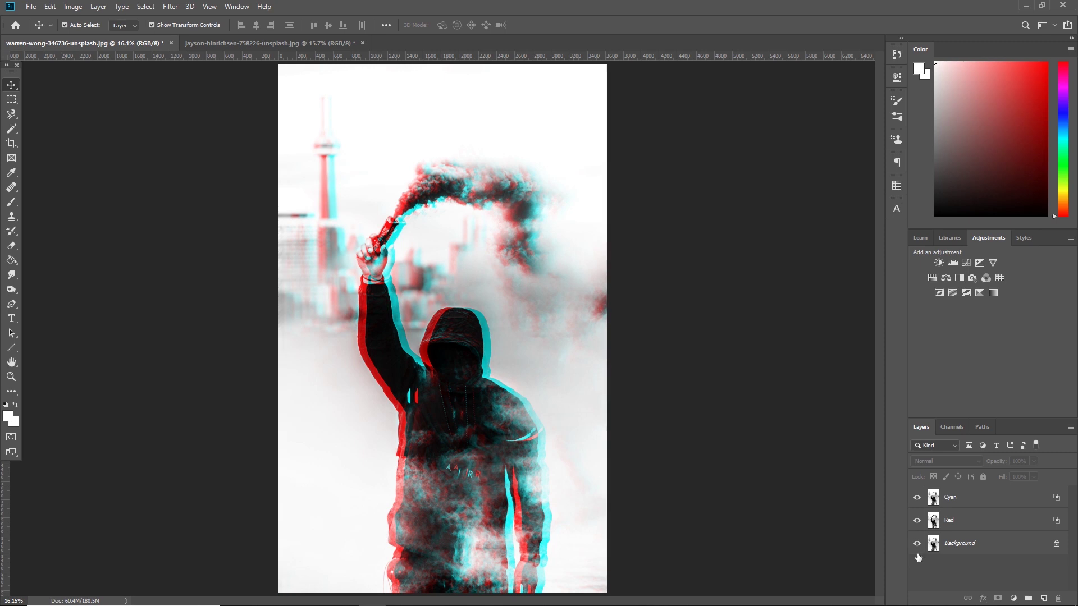
left_click(917, 544)
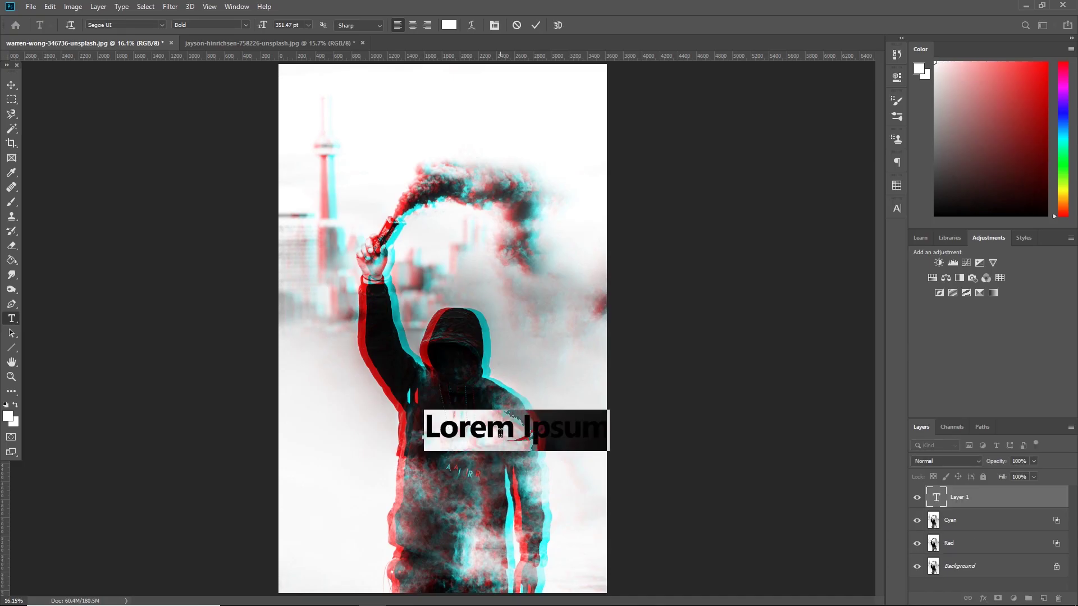
- Enter the white text "smoke." across the hooded figure's chest
type("smoke")
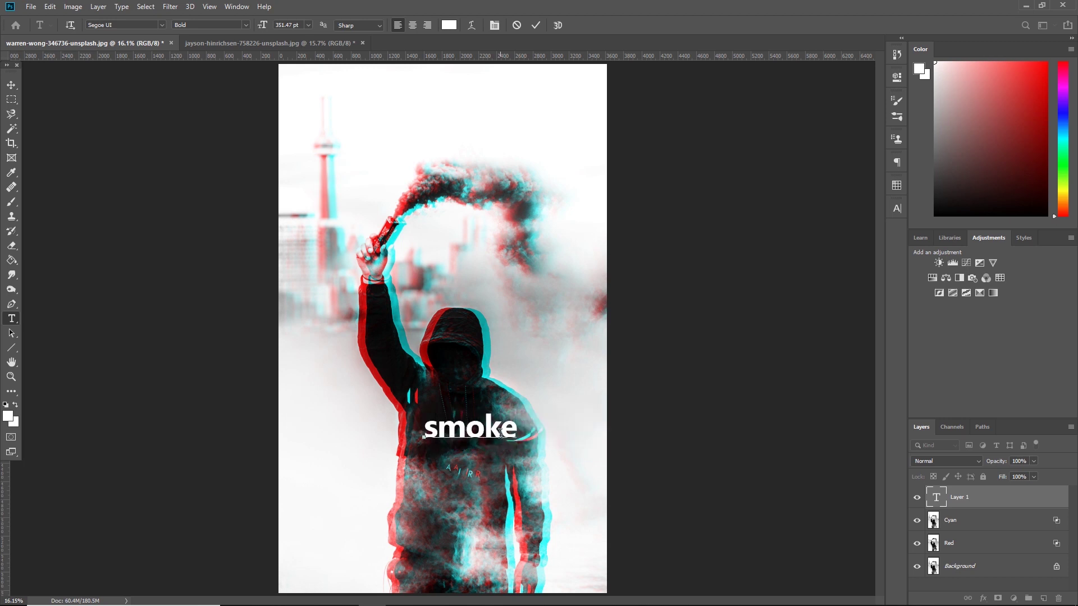
type(".")
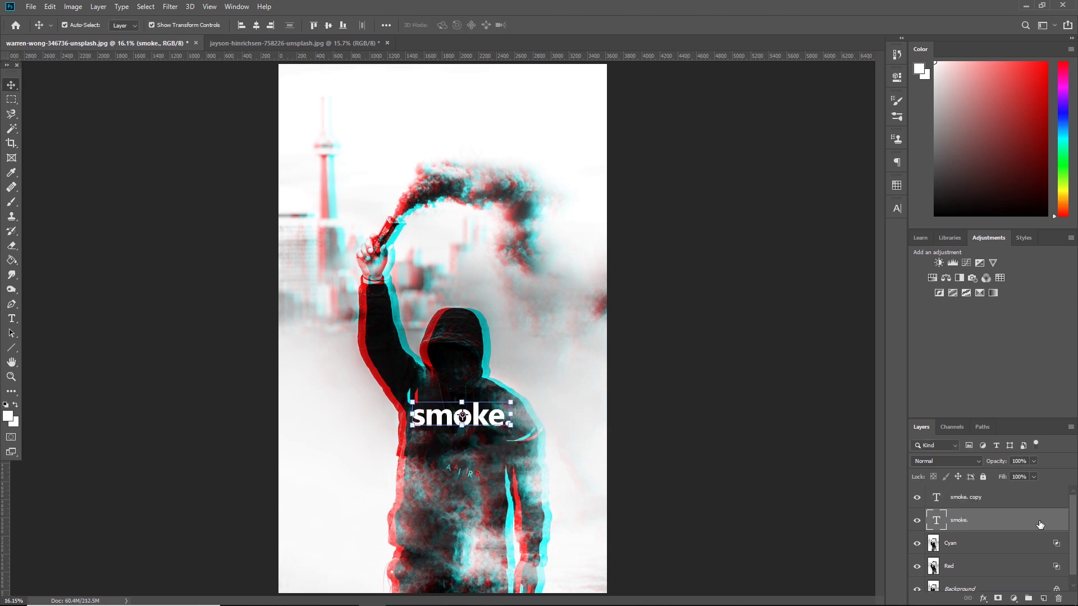
- In the blending options of the original "smoke." text layer, turn off the G and B channels
double_click(1039, 523)
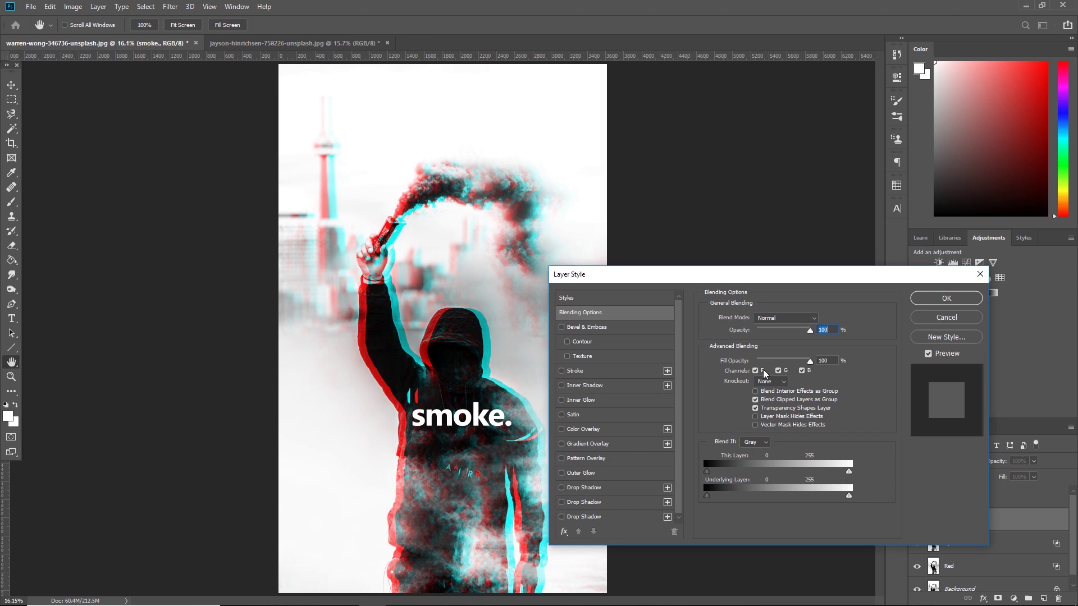
left_click(778, 371)
left_click(801, 371)
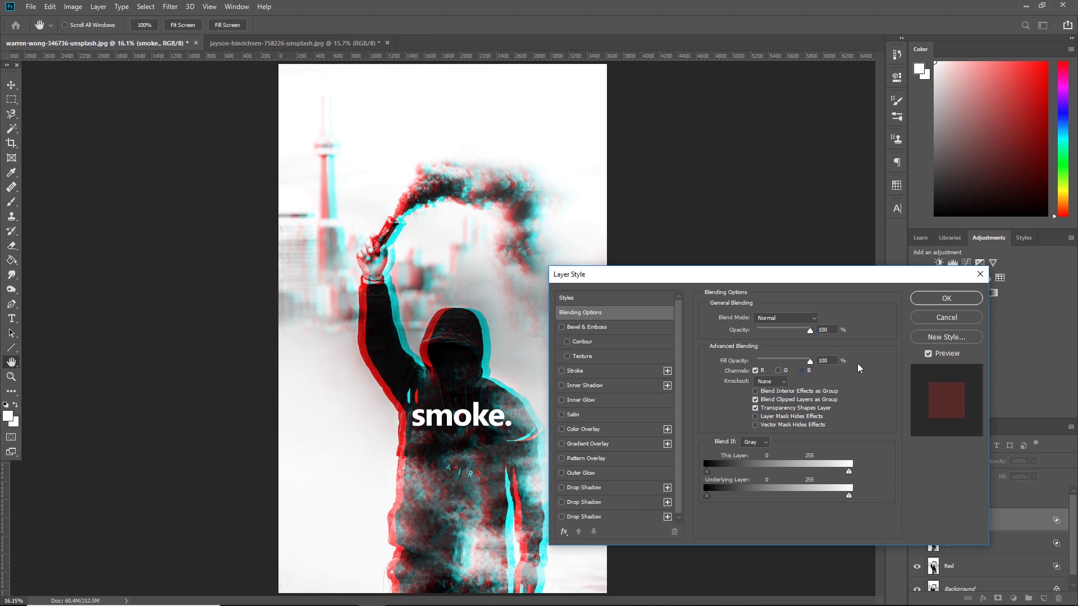
left_click(946, 298)
- Turn off the R channel of the "smoke. copy" text layer, offset it slightly to the right, and deselect it
left_click(1040, 497)
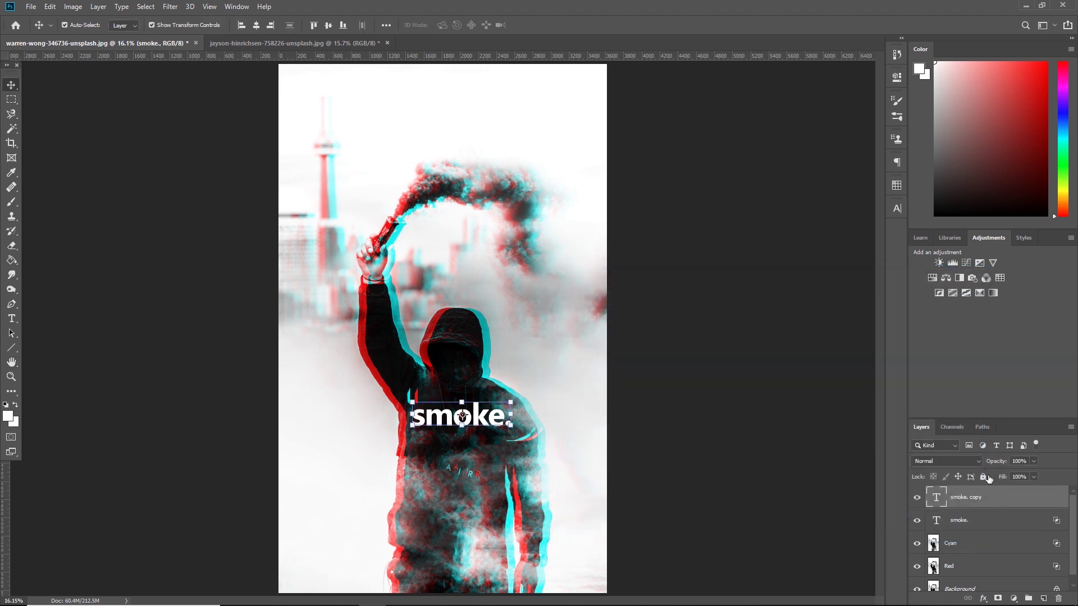
double_click(1040, 497)
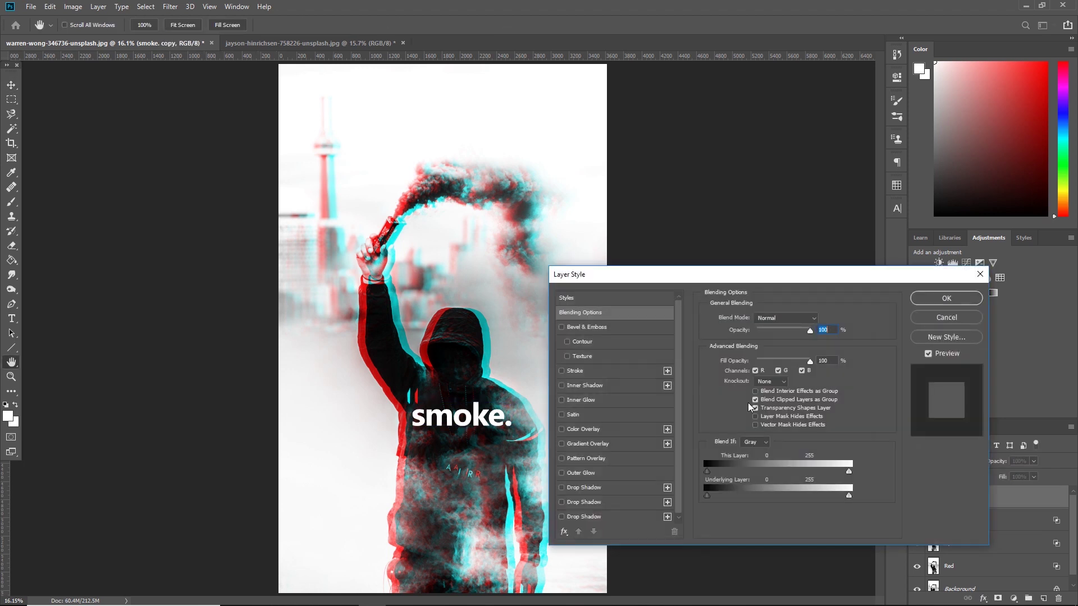
left_click(757, 371)
left_click(953, 302)
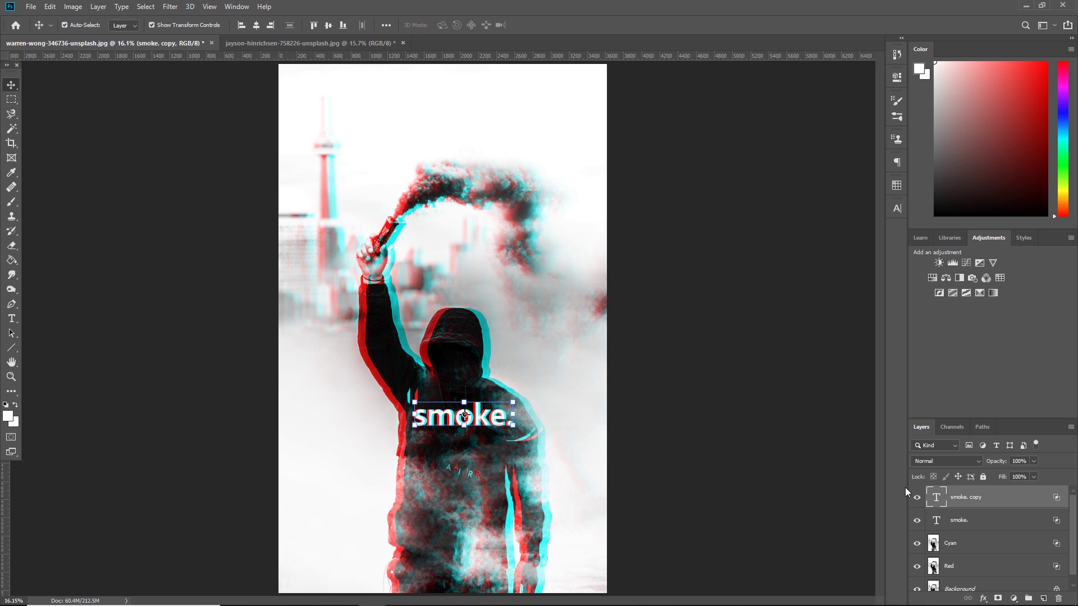
left_click(696, 452)
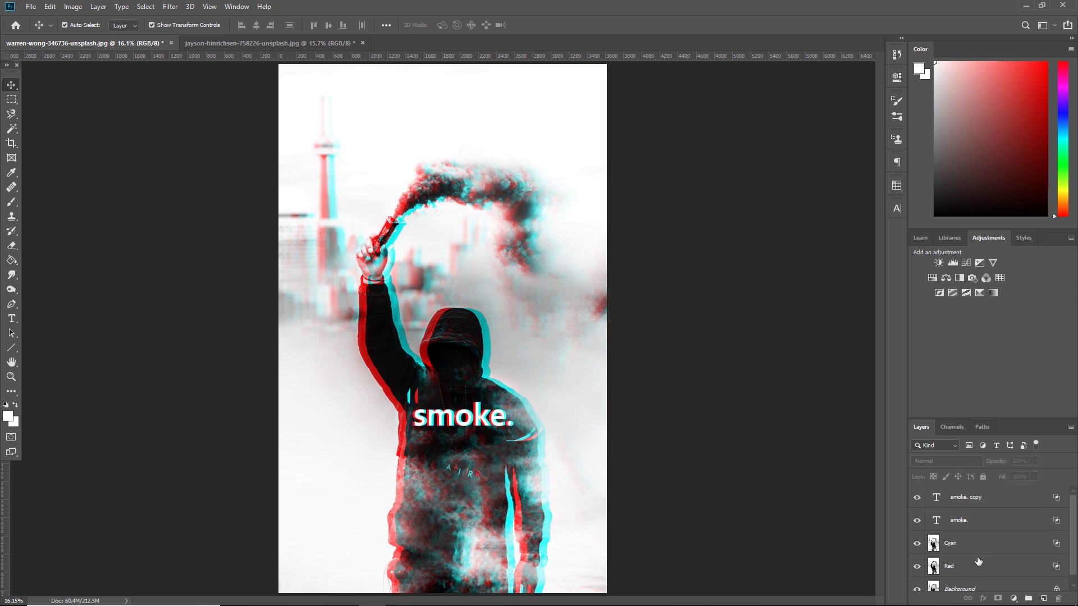
scroll(959, 578, "down", 1)
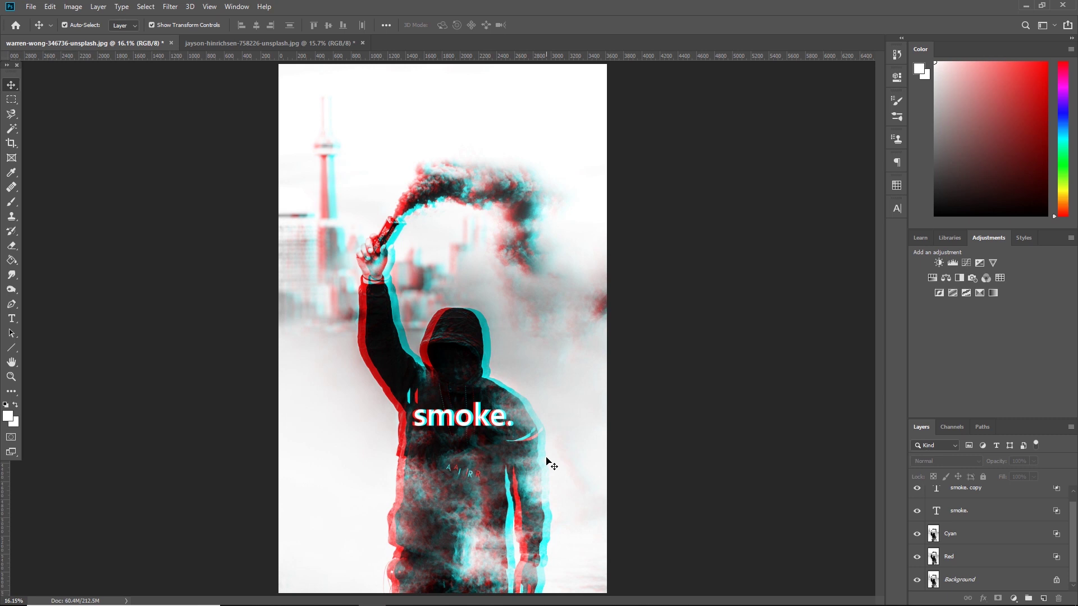
- Switch to the colour portrait document and make four copies of its Background layer
key("ctrl+Tab")
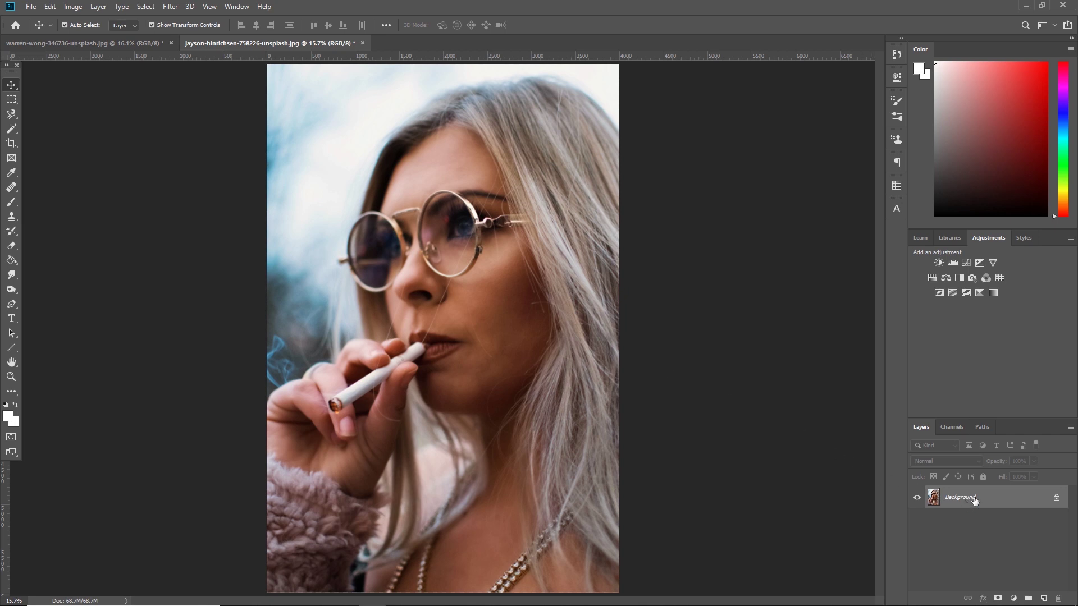
key("ctrl")
key("ctrl+j")
key("ctrl+j")
key("ctrl+j")
key("ctrl+j")
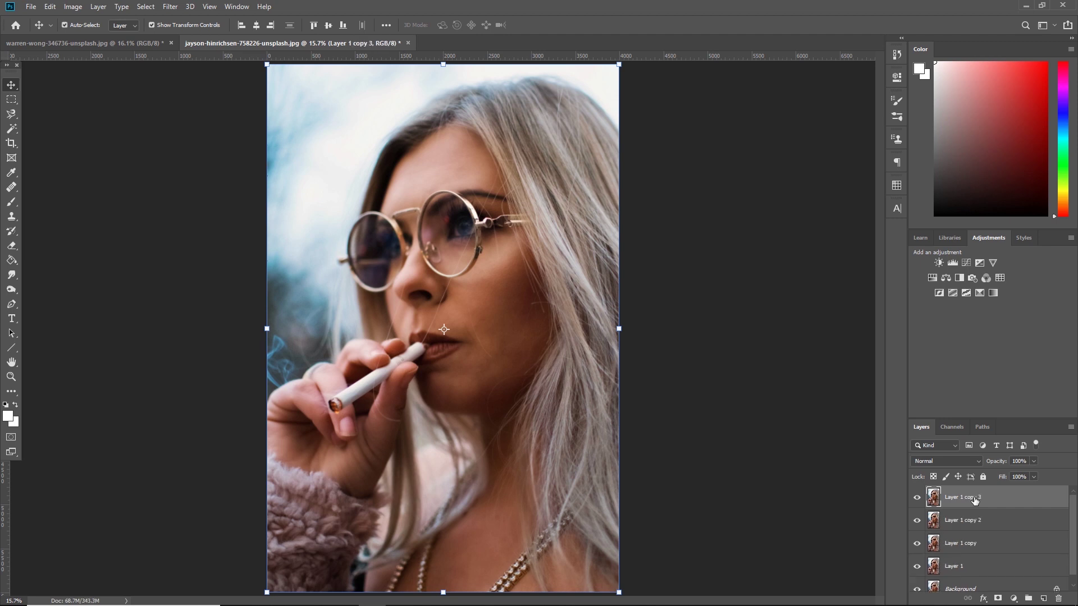
- Rename the four layer copies, from lowest to highest, as Red, Green, Blue and Original
double_click(960, 566)
type("Red")
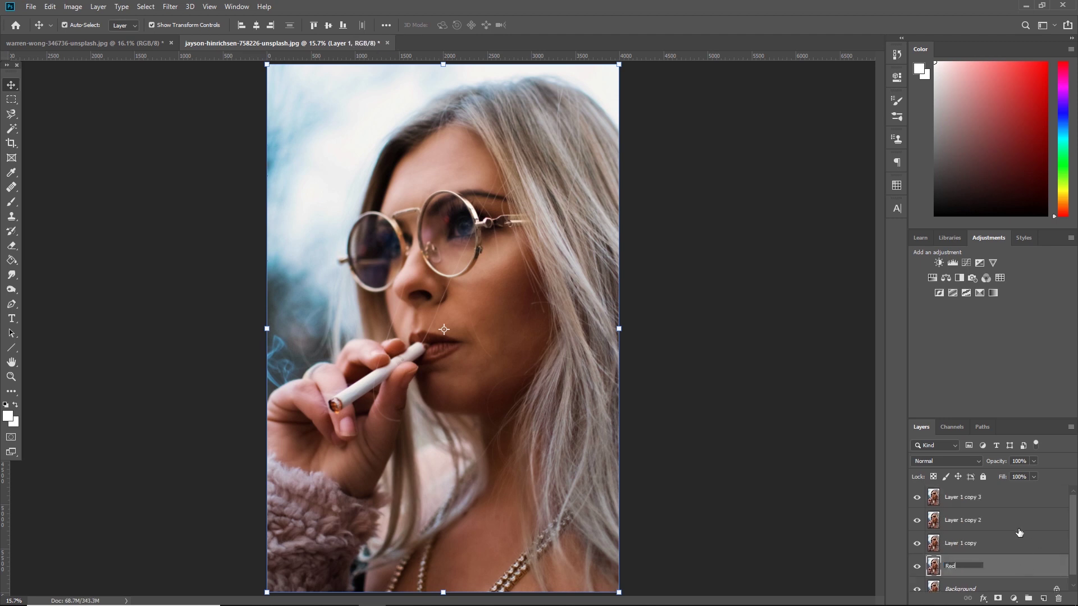
double_click(953, 543)
type("Green")
key("Return")
double_click(975, 521)
type("B")
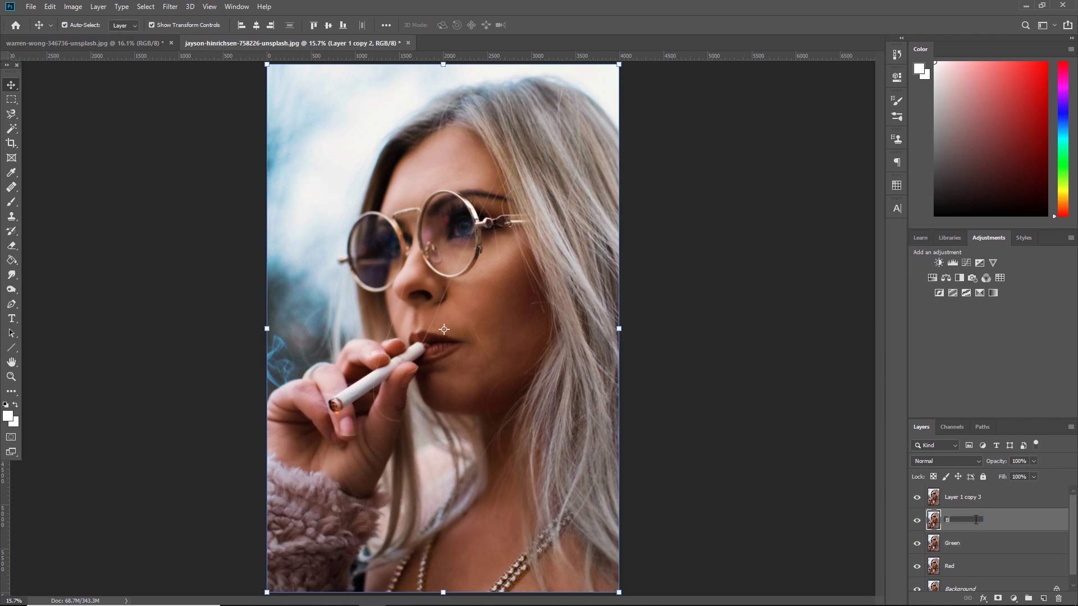
type("lue")
key("Return")
double_click(974, 498)
type("Original")
key("Return")
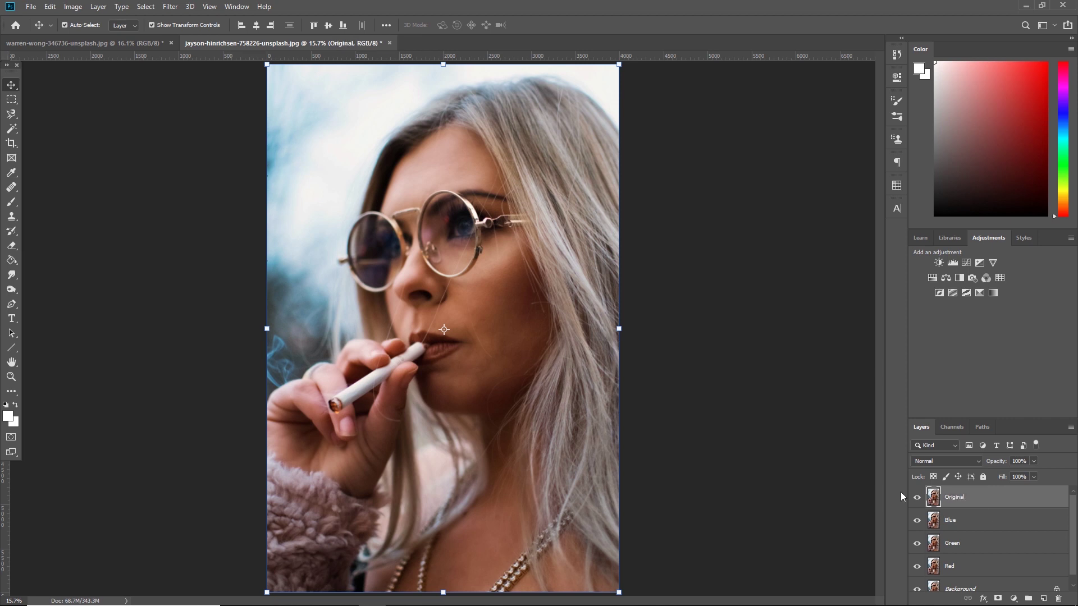
- Lower the Original layer's opacity to 50%
left_click(1025, 461)
type("50")
key("Tab")
- Set the blend mode of the Blue, Green and Red layers together to Screen
left_click(978, 528)
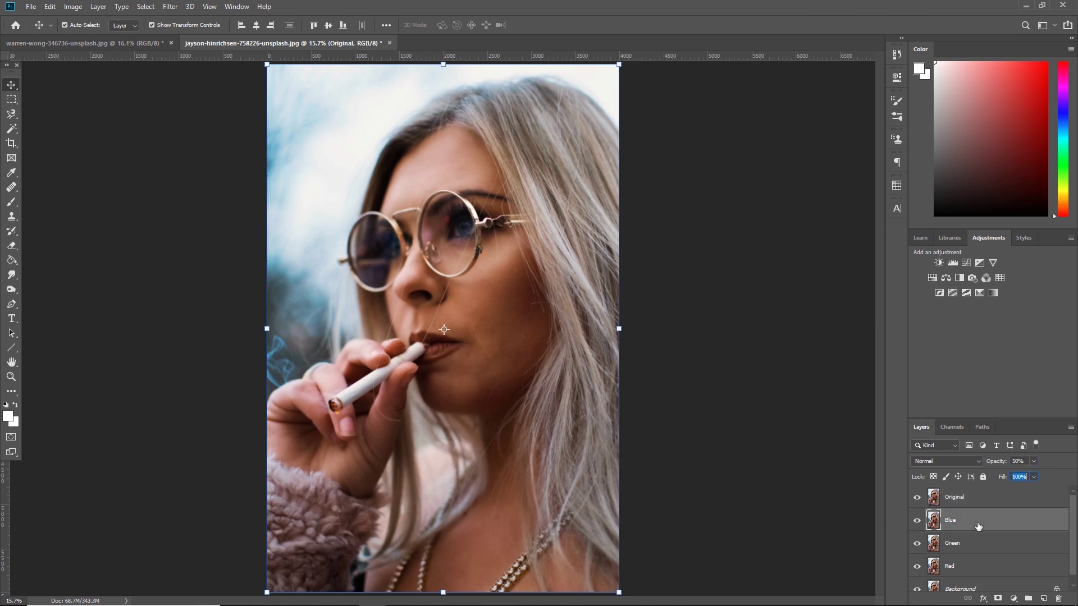
left_click(973, 570, "shift")
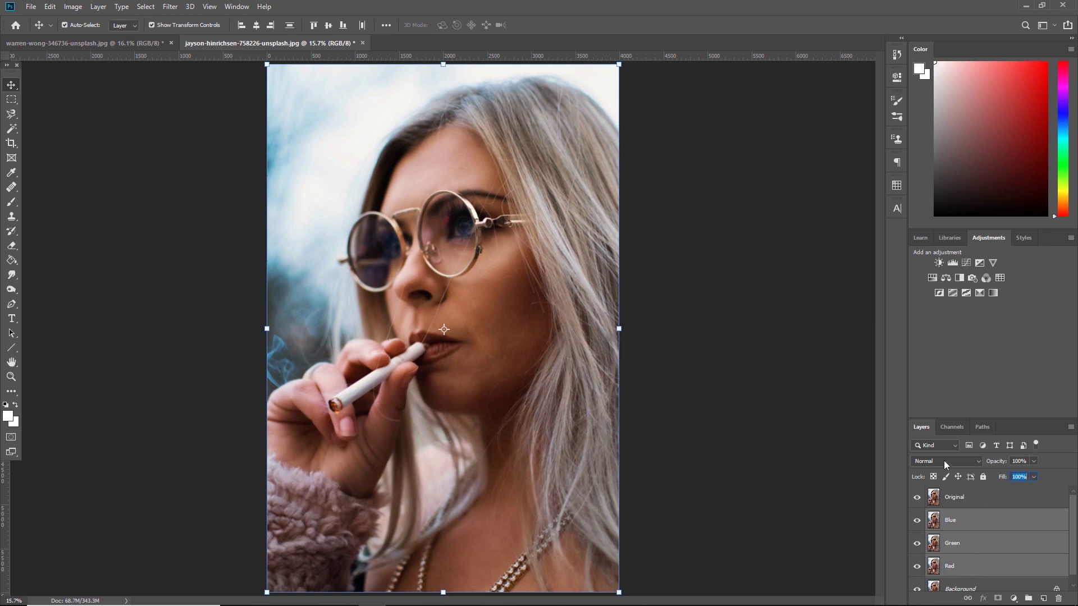
left_click(946, 461)
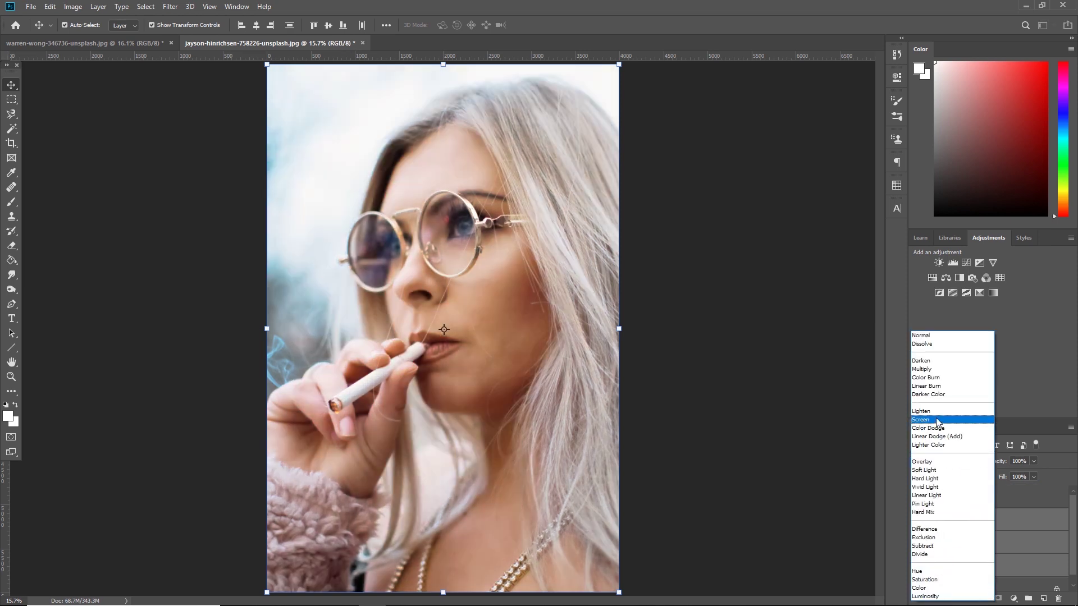
left_click(938, 421)
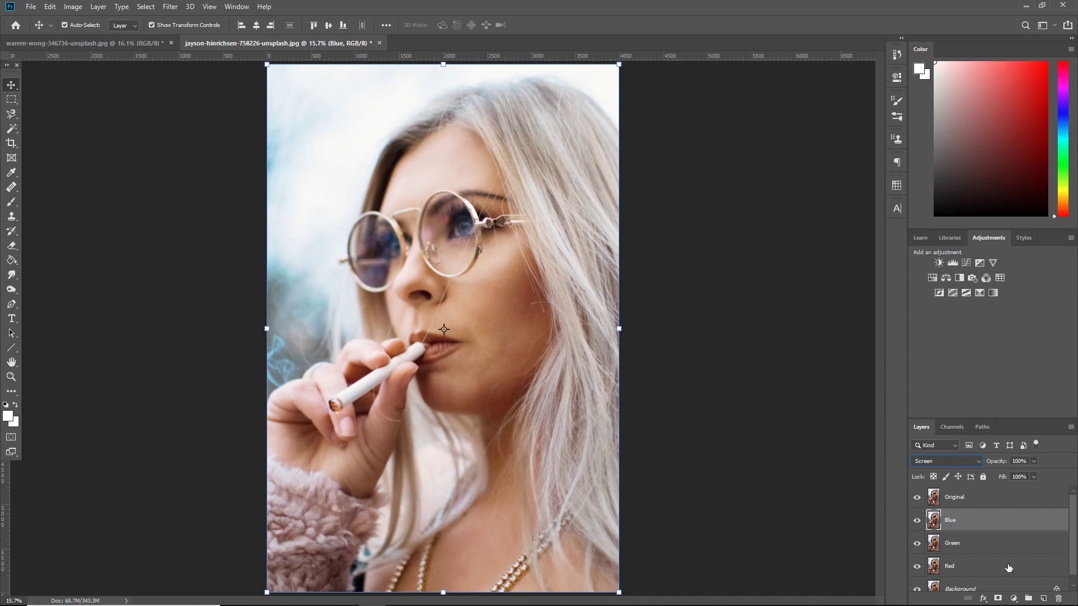
- In the Red layer's blending options, turn off the G and B channels
double_click(1005, 566)
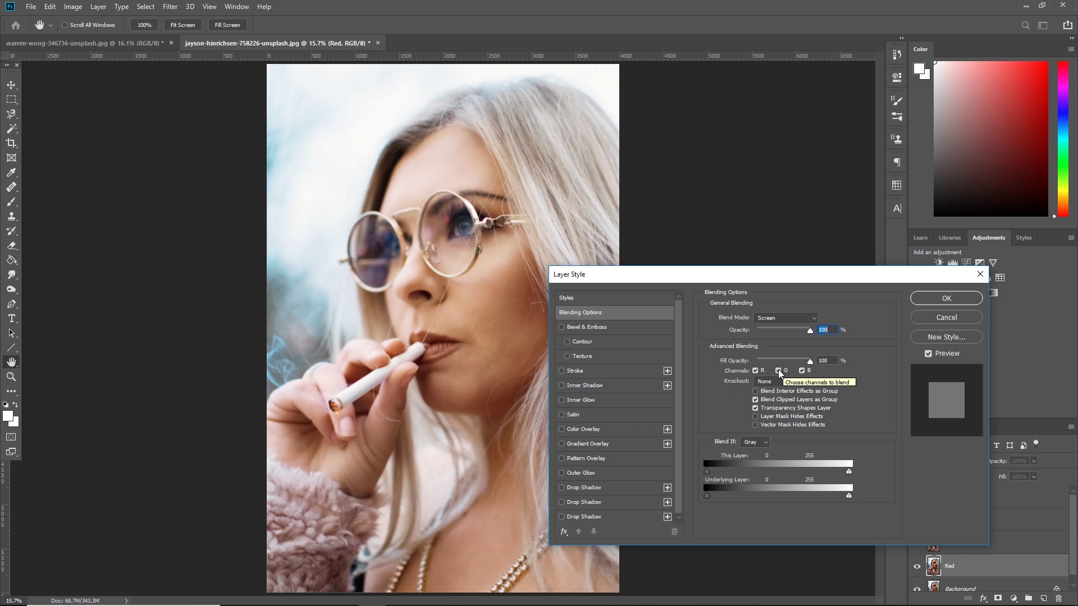
left_click(778, 371)
left_click(802, 371)
left_click(947, 298)
- In the Green layer's blending options, turn off the R and B channels
left_click(1020, 547)
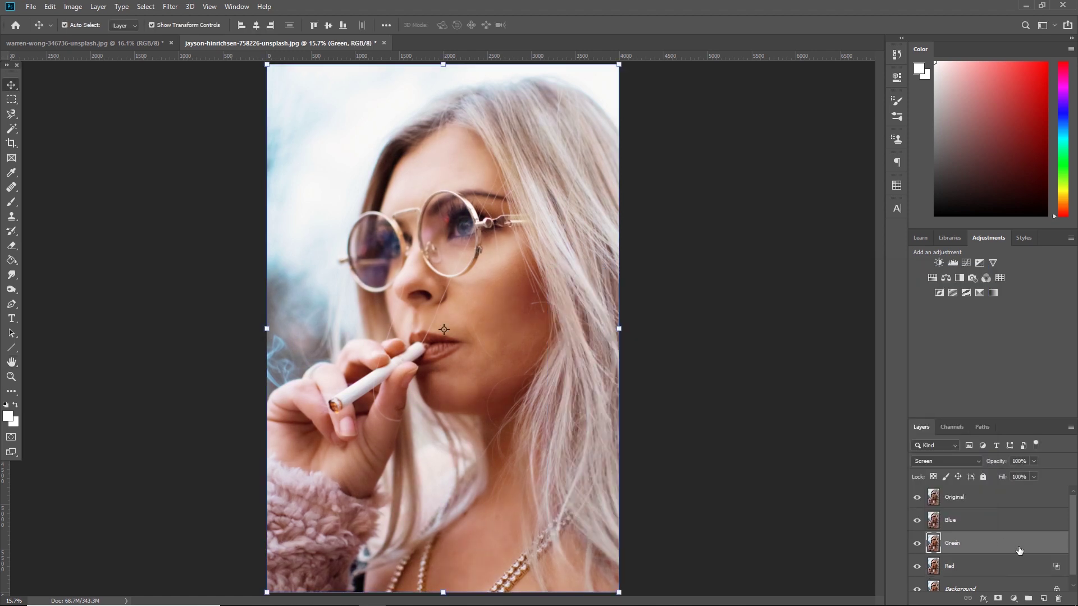
double_click(977, 538)
left_click(756, 371)
left_click(812, 372)
left_click(946, 297)
- In the Blue layer's blending options, turn off the R and G channels
left_click(988, 523)
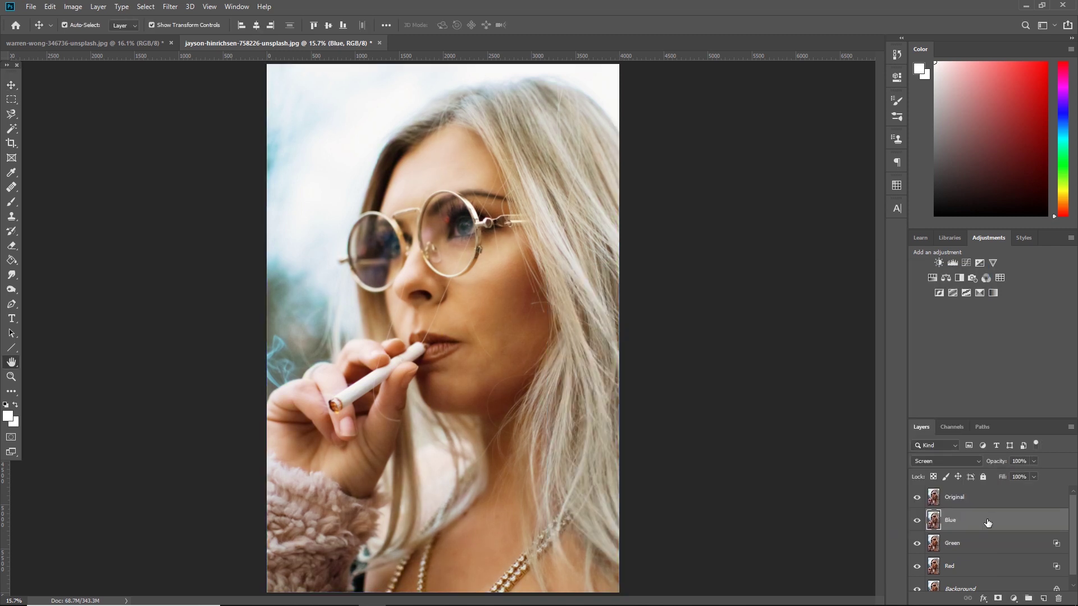
double_click(988, 523)
left_click(800, 370)
left_click(777, 371)
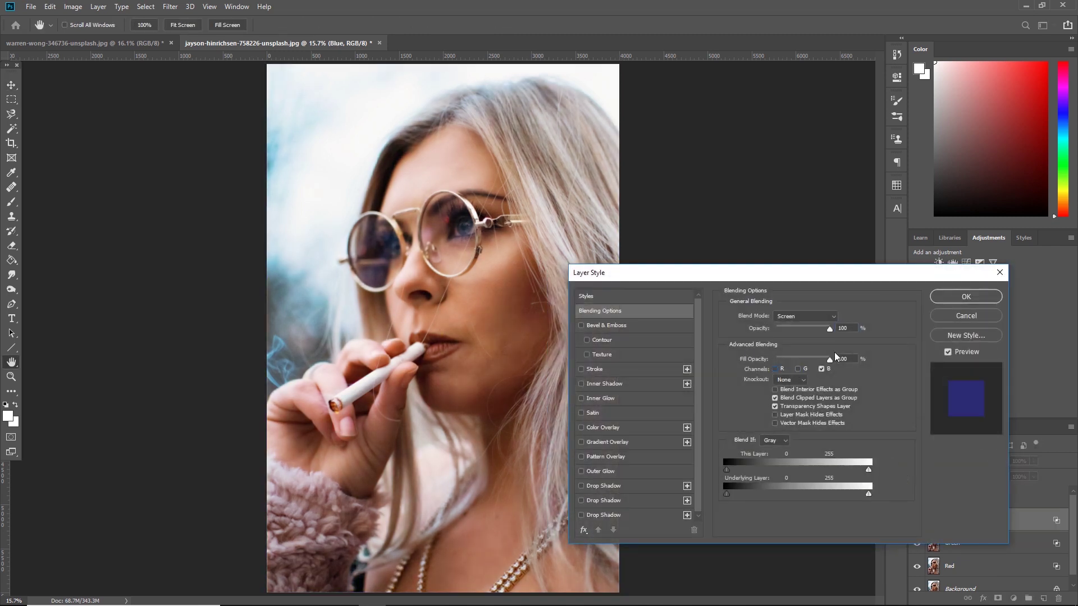
left_click(949, 296)
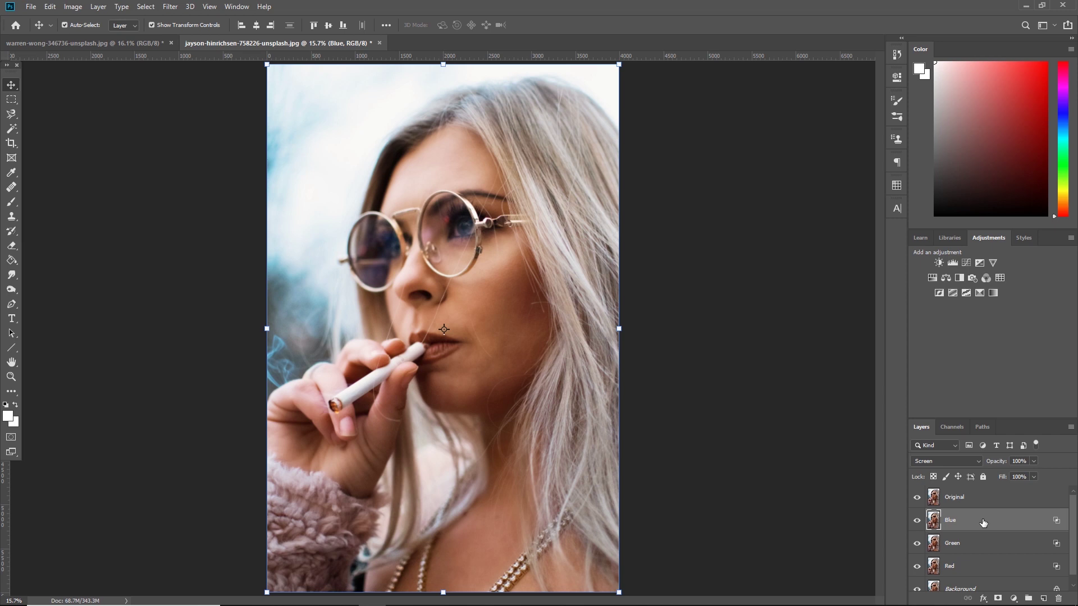
- Nudge the Blue layer about 60 px to the left, checking the colour fringe around the glasses and hair
key("z")
left_click(478, 234)
left_click(477, 234)
left_click(478, 235)
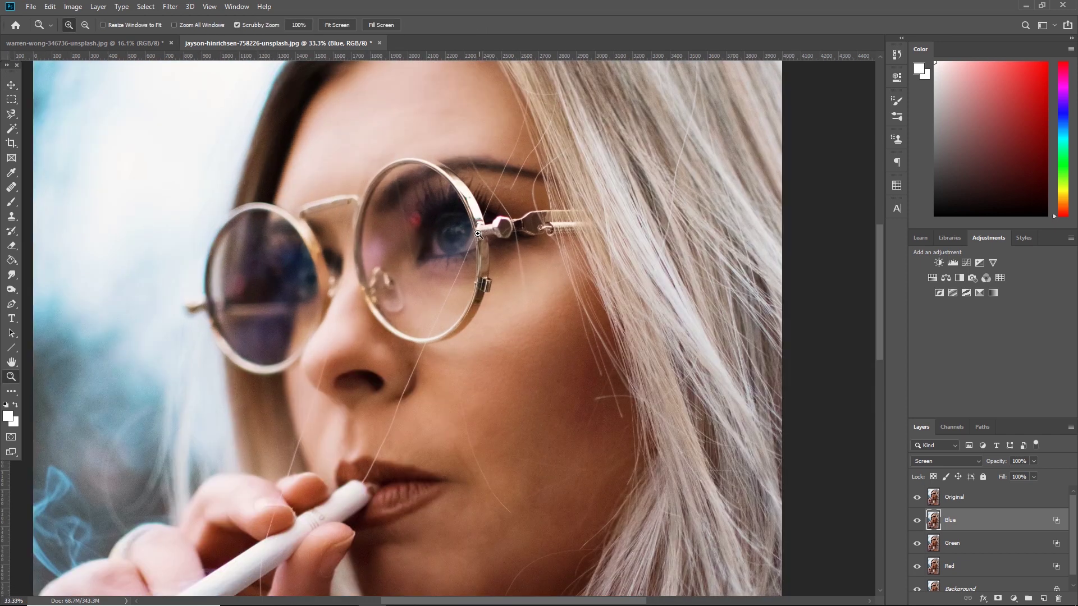
key("v")
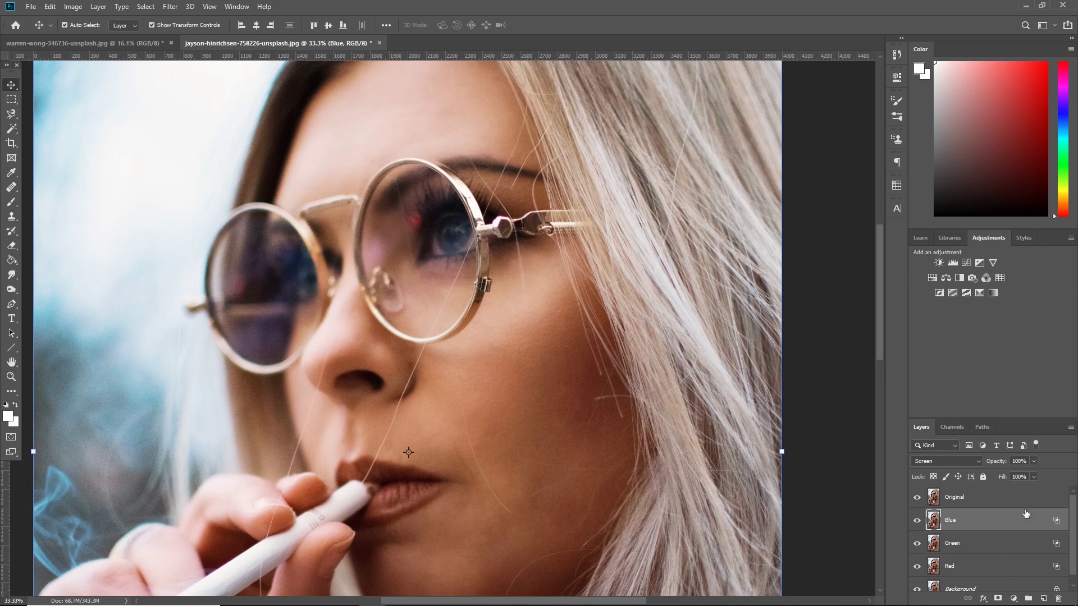
key("shift+Left")
key("shift+Left")
key("shift+Left")
key("shift+Left")
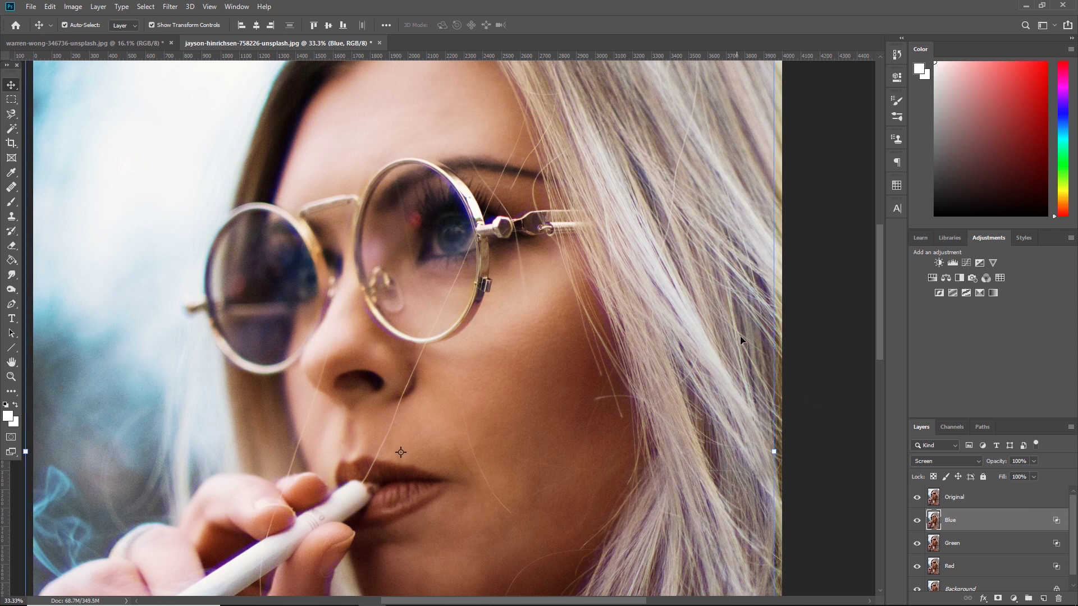
key("shift+Left")
key("shift+Left")
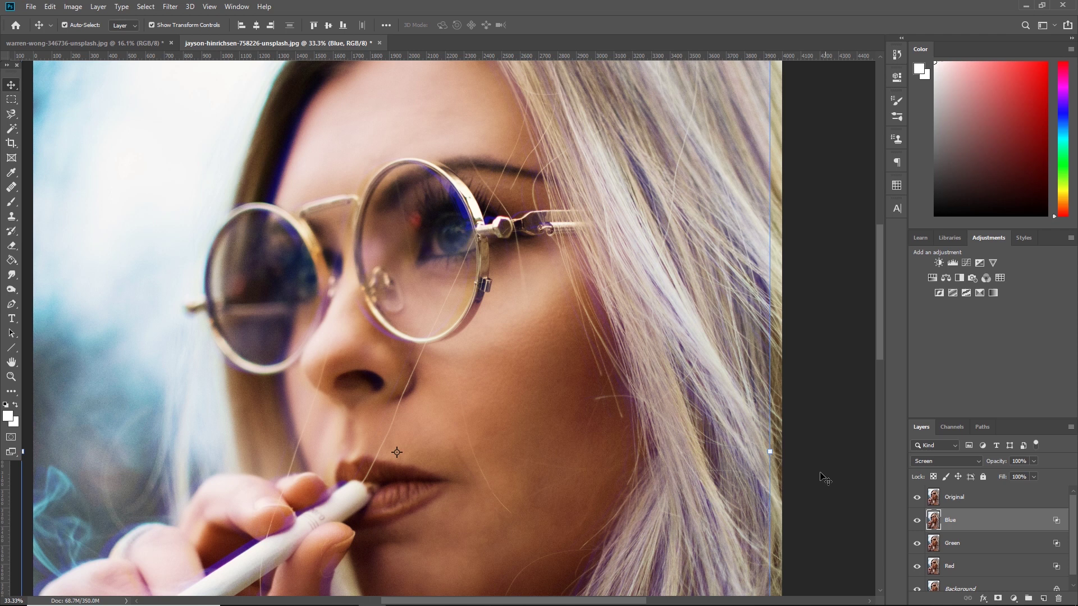
- Nudge the Green layer about 30 px to the left
left_click(1058, 540)
key("shift+Left")
key("shift+Left")
key("shift+Left")
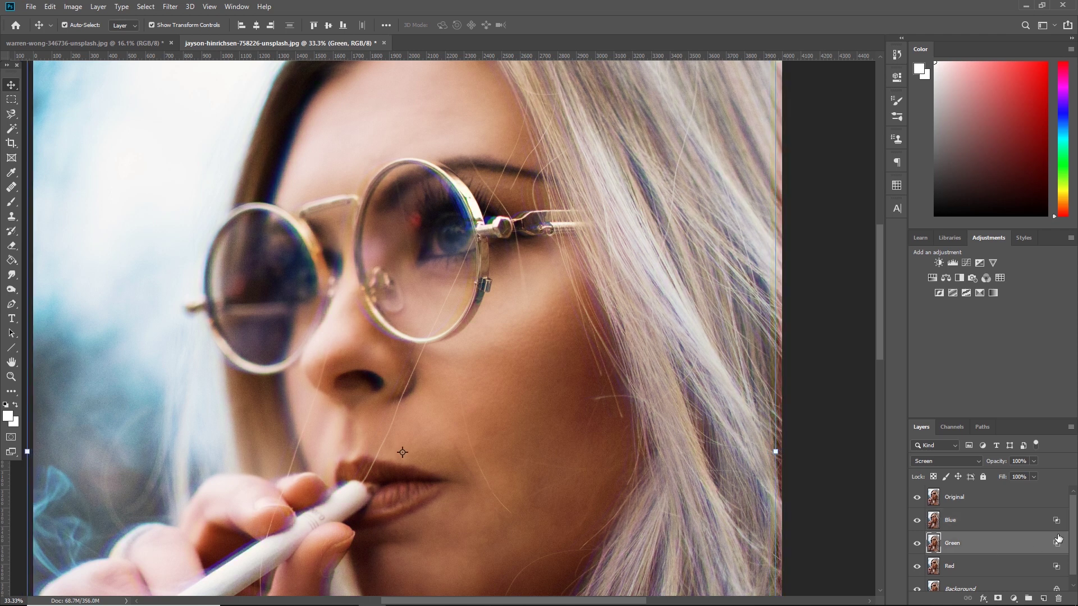
- Nudge the Red layer about 30 px to the right
left_click(1005, 567)
key("shift+Right")
key("shift+Right")
key("shift+Right")
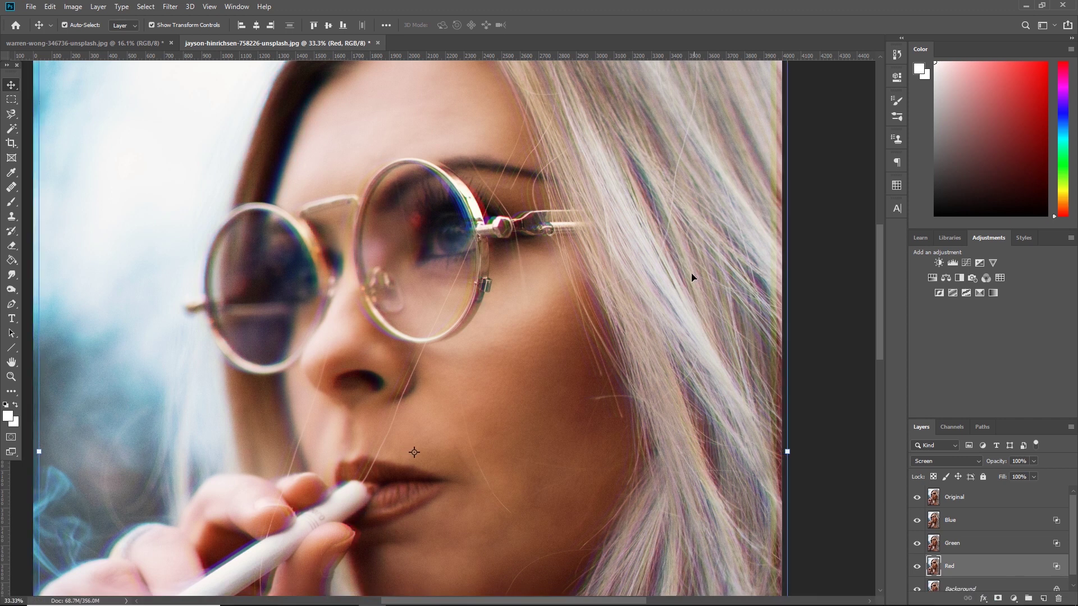
- Reselect the Blue layer and shift it slightly further left, judging the effect on the whole portrait
key("ctrl+minus")
key("ctrl+minus")
key("alt+bracketright")
key("alt+bracketright")
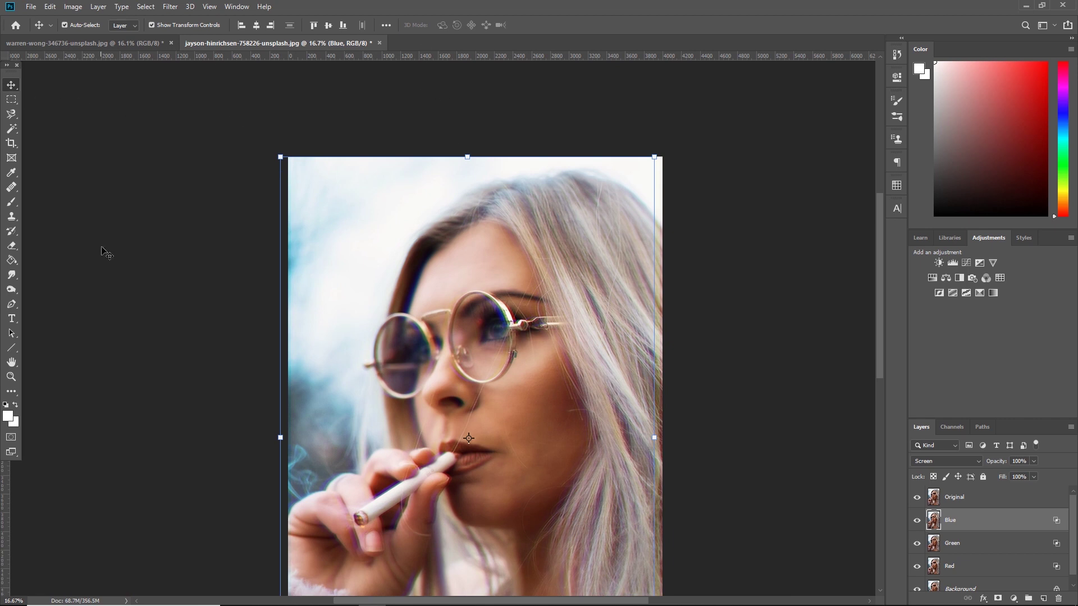
key("z")
left_click(339, 24)
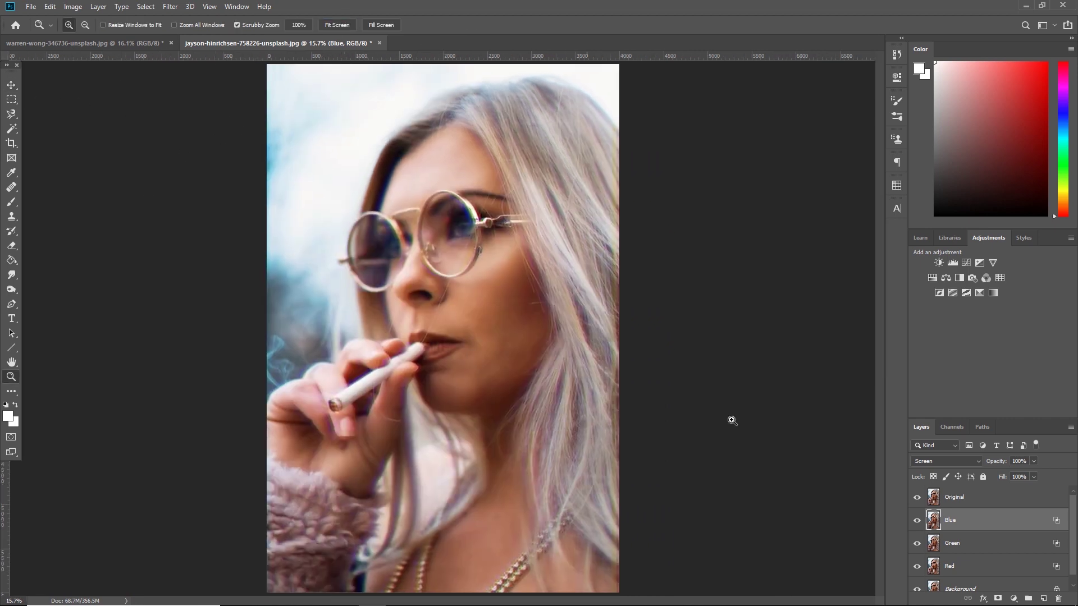
- Compare the portrait with and without the Original layer, and with all four effect layers hidden and shown
mouse_move(917, 497)
left_mouse_down()
mouse_move(922, 561)
mouse_move(915, 498)
left_mouse_up()
left_click(949, 497)
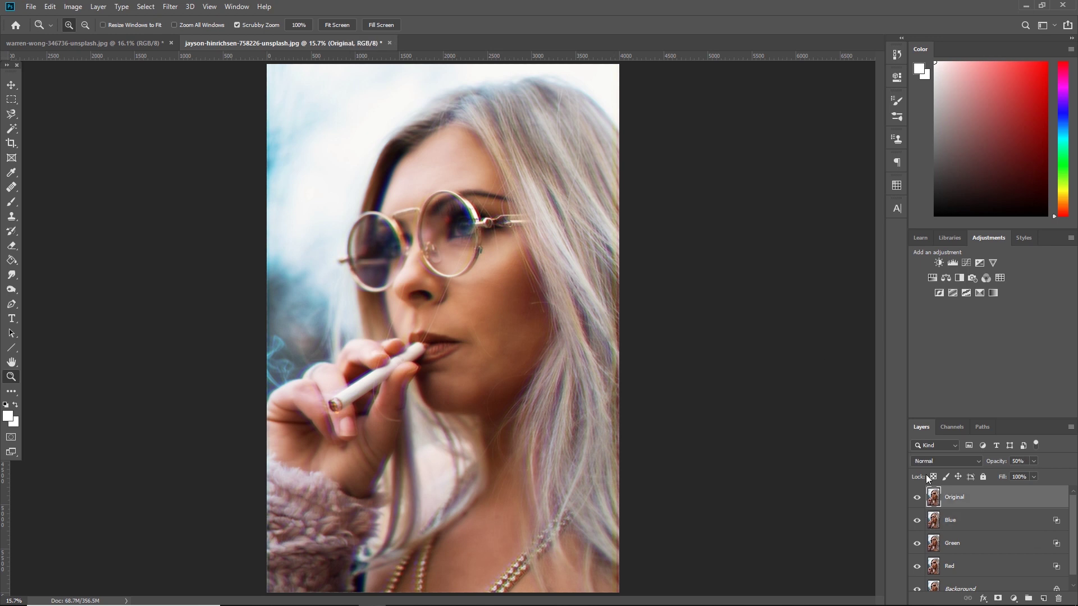
left_click_drag(918, 497, 923, 564)
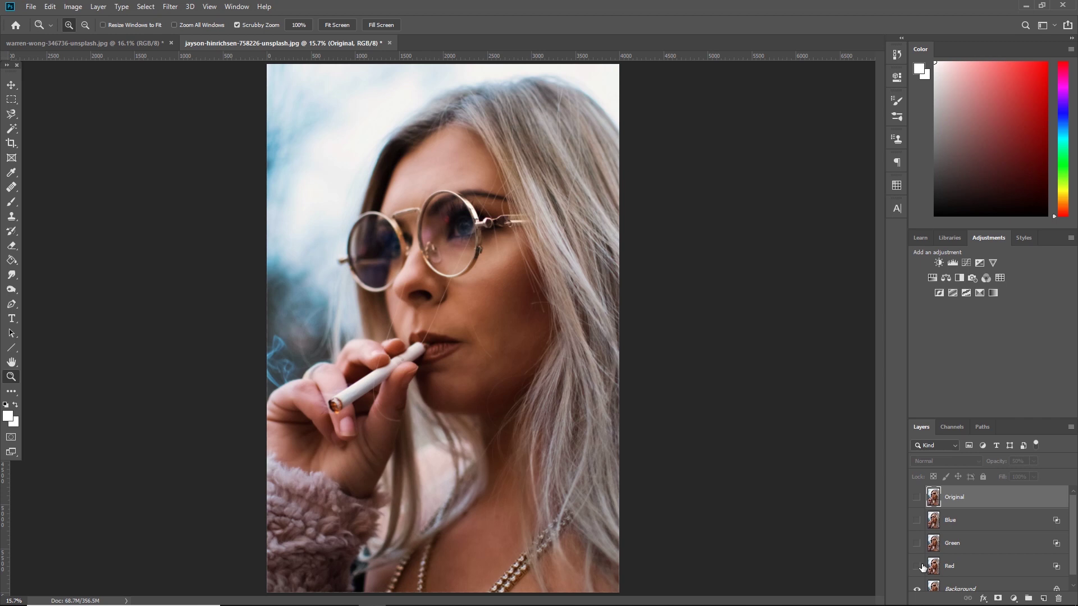
left_click_drag(920, 571, 917, 497)
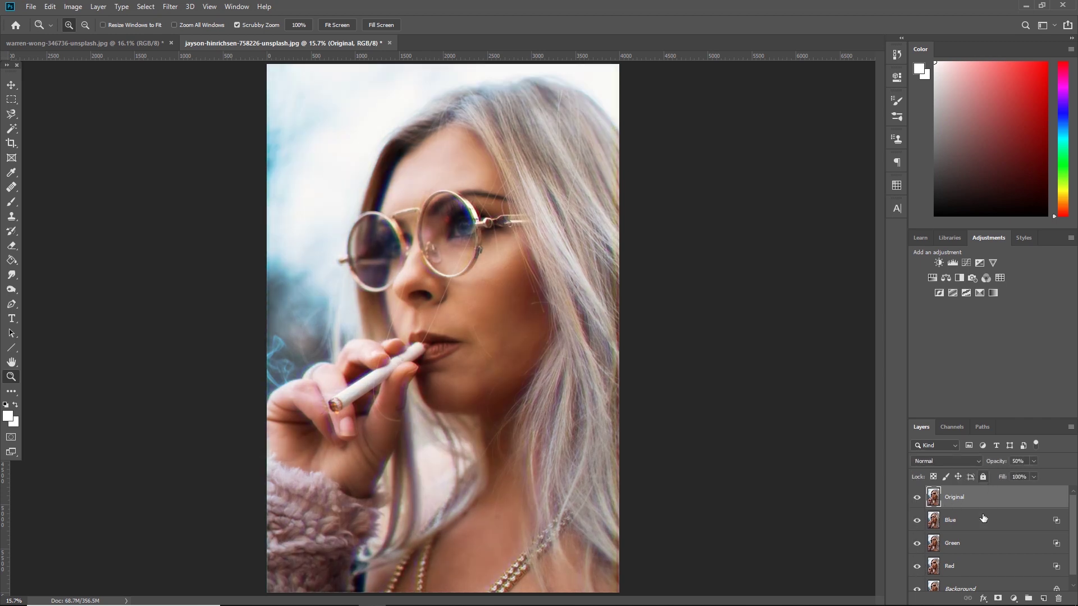
- Group the Original, Blue, Green and Red layers and name the group "RGB Split"
left_click(965, 564, "shift")
left_click_drag(968, 504, 1028, 599)
double_click(960, 492)
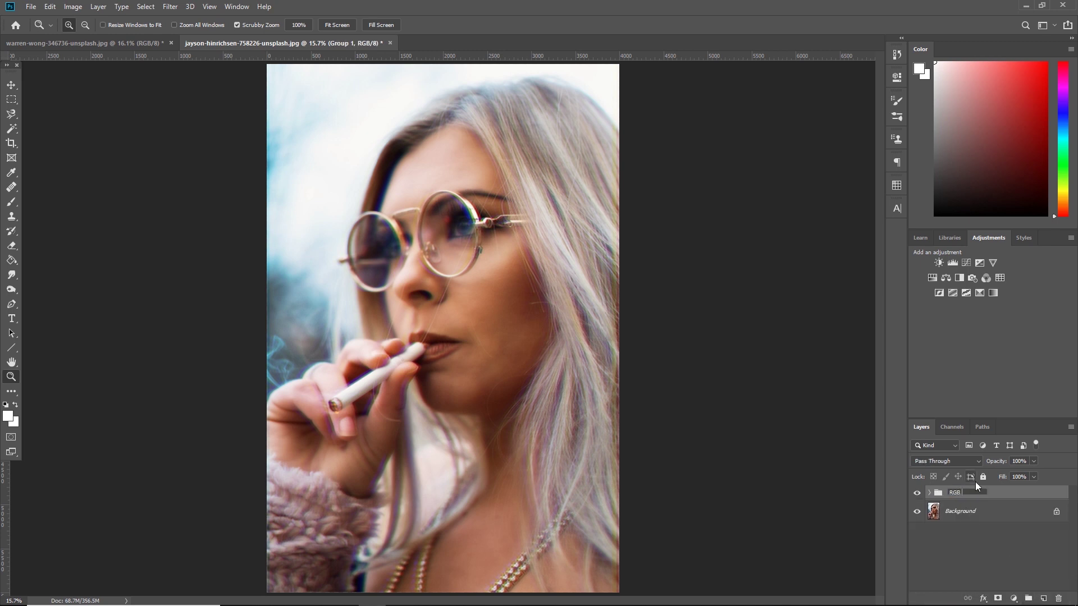
key("Return")
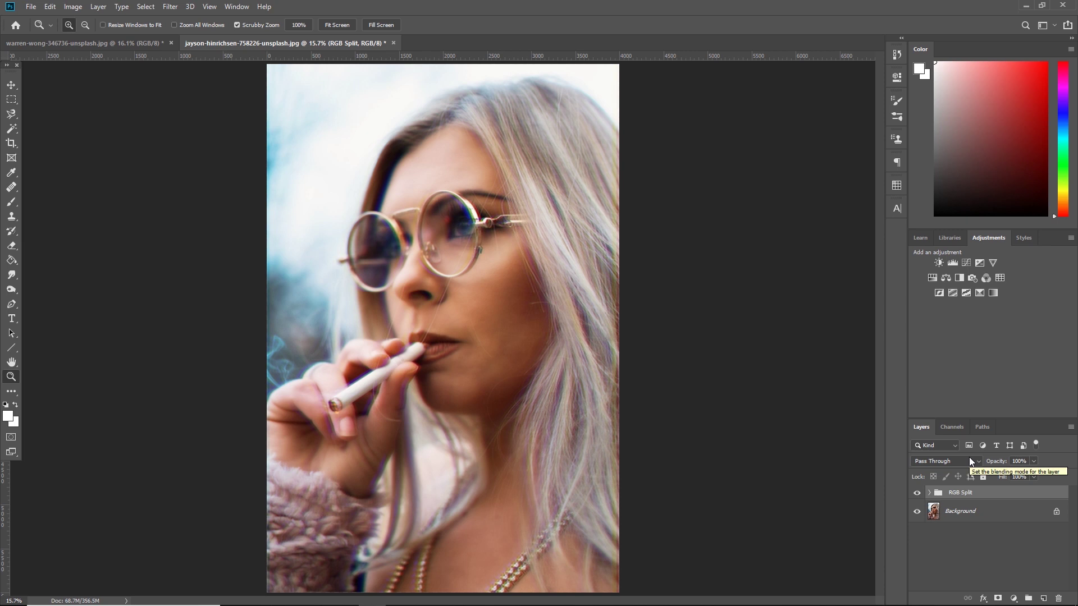
left_click(917, 493)
left_click(918, 493)
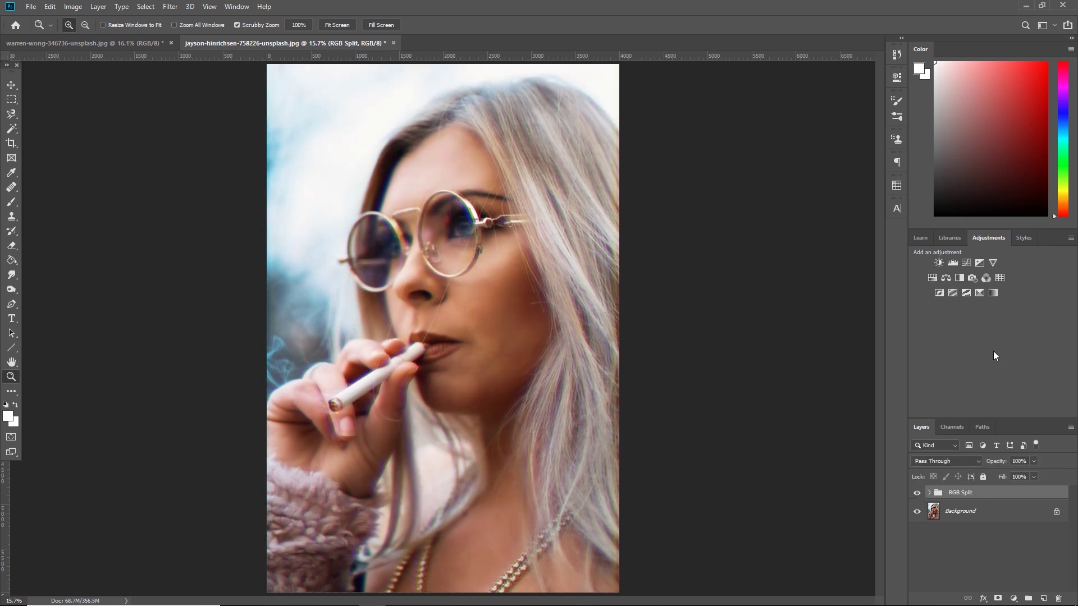
- Add a Curves adjustment layer above the RGB Split group and pull the RGB curve's midpoint slightly down to darken the portrait
left_click(966, 262)
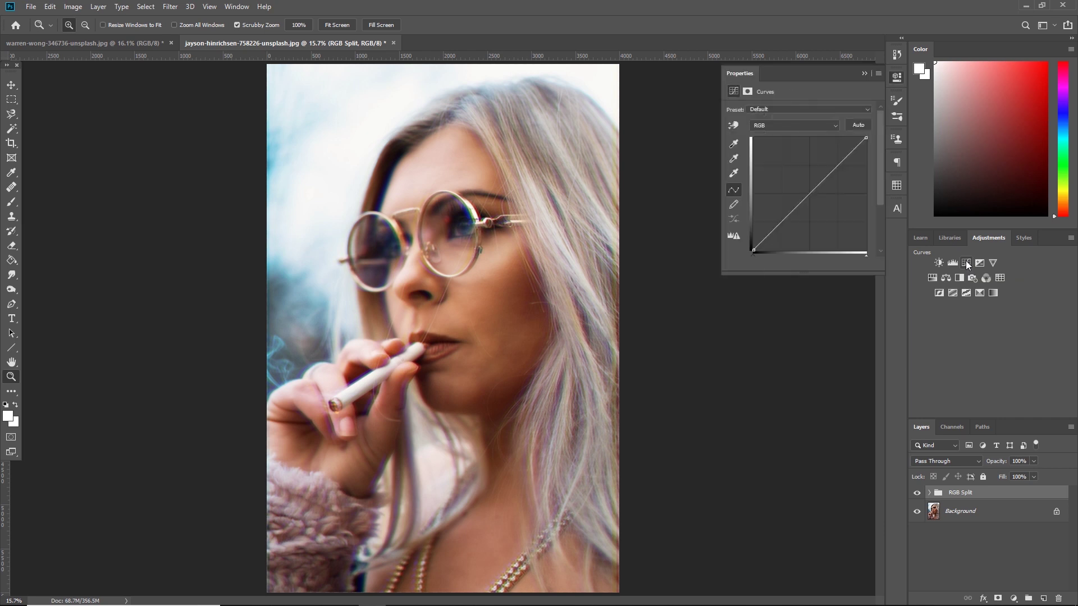
left_click(924, 236)
left_click(921, 236)
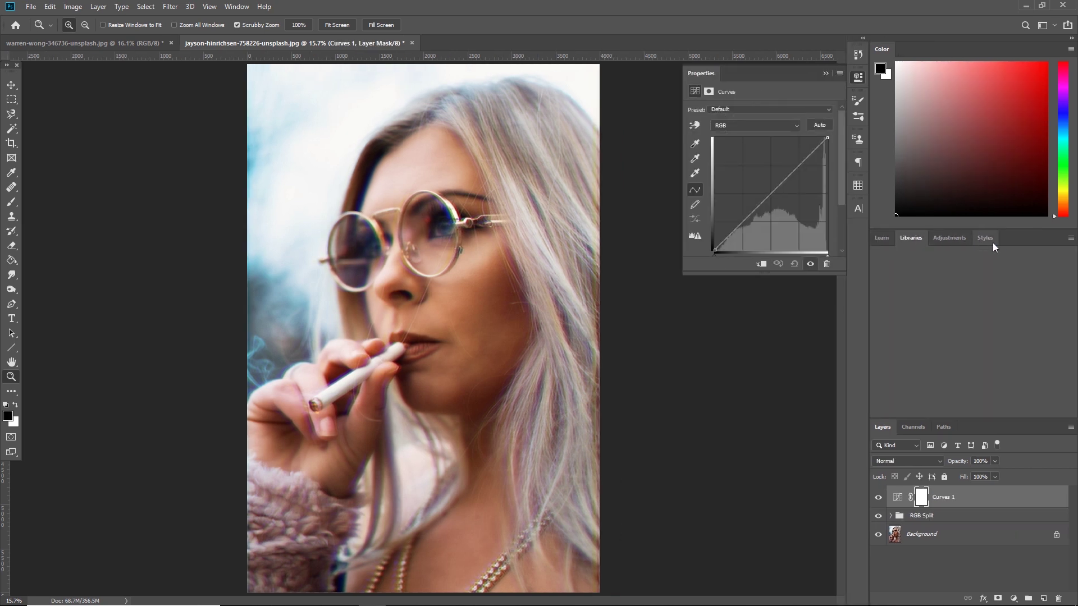
left_click(956, 239)
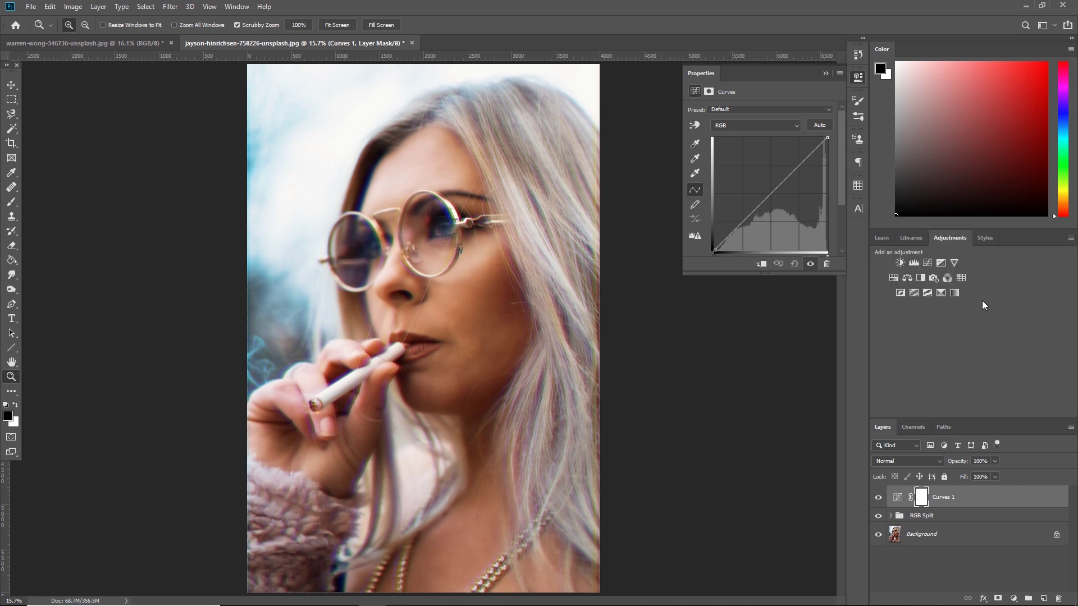
left_click(1014, 599)
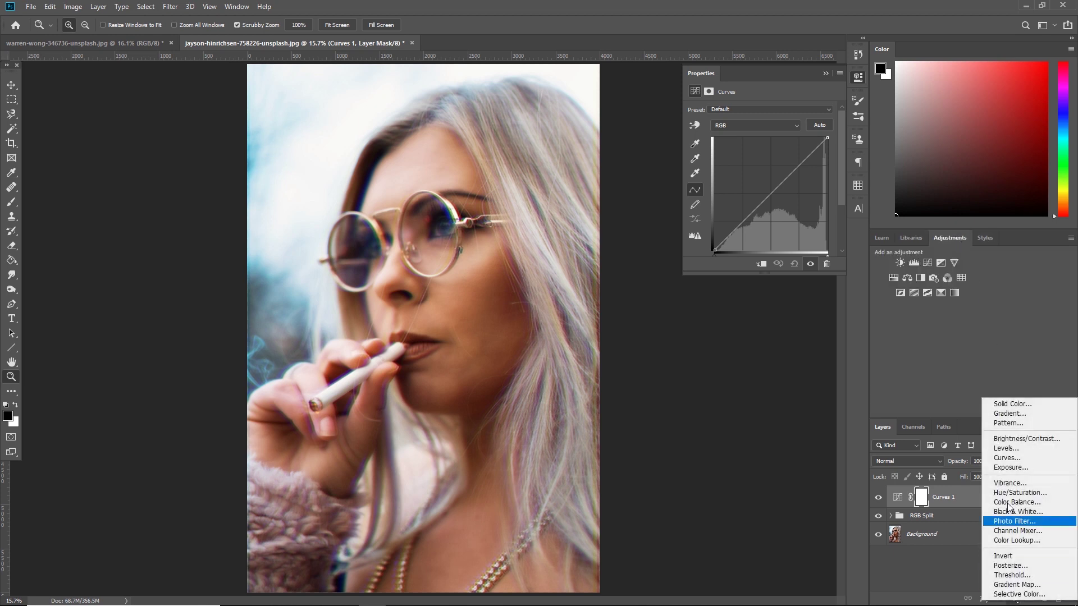
left_click(949, 373)
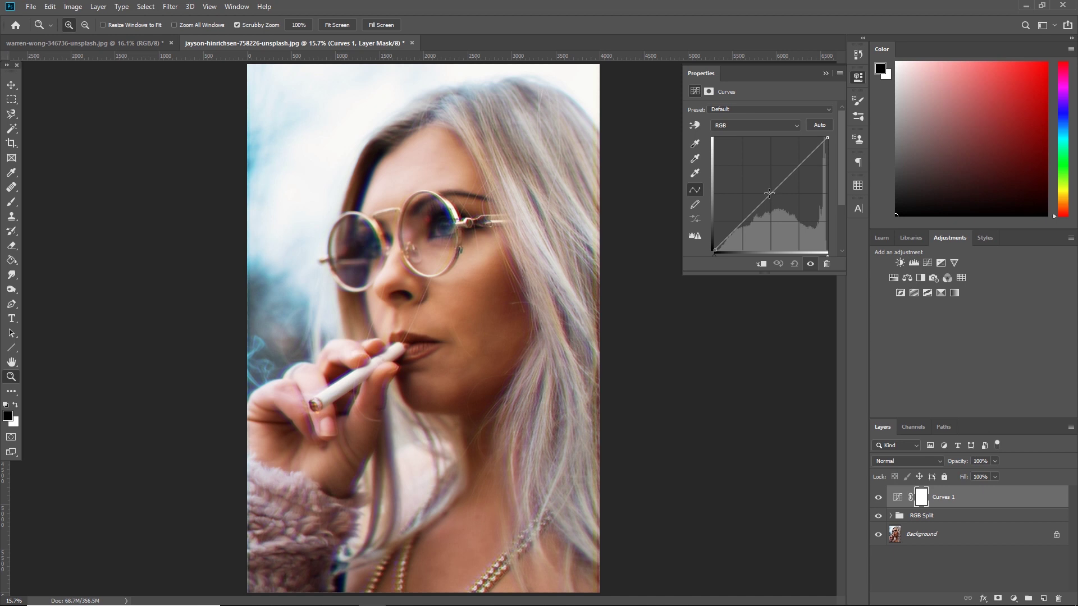
left_click_drag(769, 193, 776, 201)
- Compare the portrait with the Curves adjustment and the RGB Split group hidden and shown
left_click(878, 498)
left_click(878, 497)
left_click(878, 497)
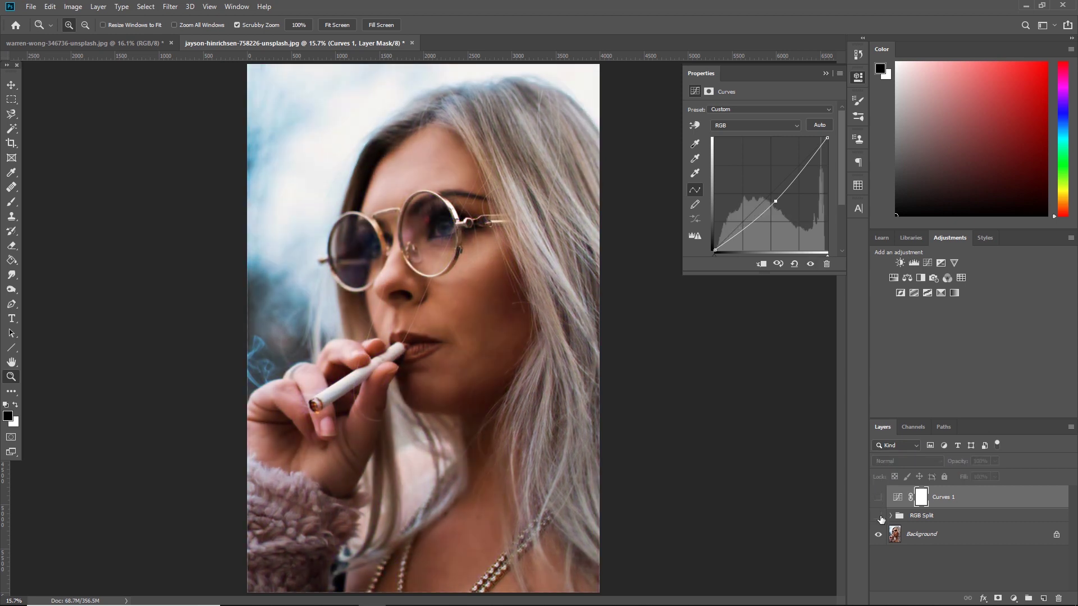
left_click(878, 518)
left_click(878, 518)
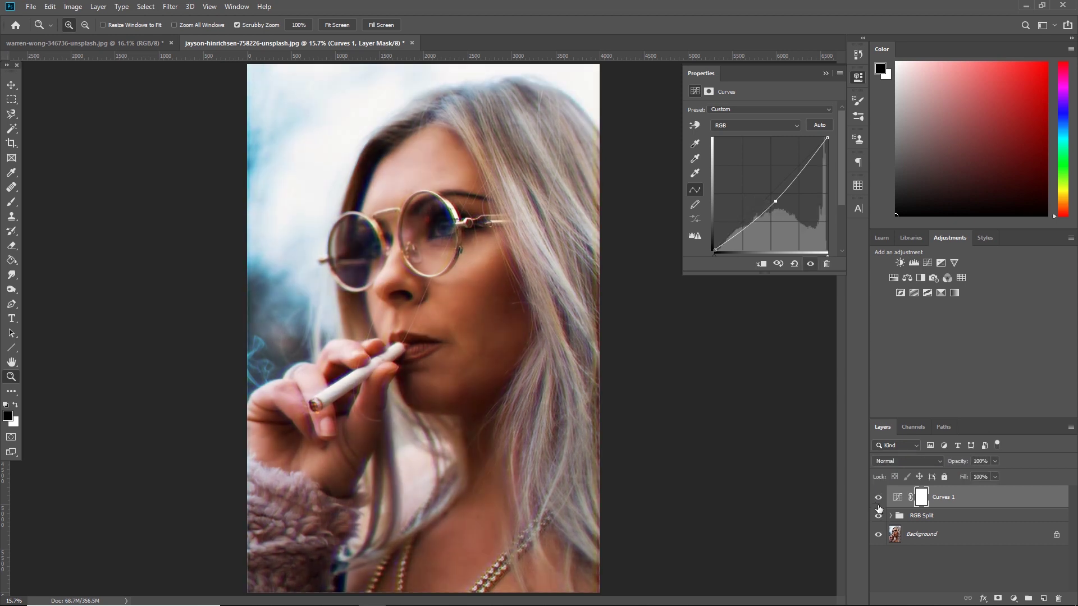
- Close the Curves adjustment's properties and deselect all layers
mouse_move(879, 516)
left_mouse_down()
mouse_move(880, 503)
mouse_move(882, 517)
left_mouse_up()
left_click(825, 73)
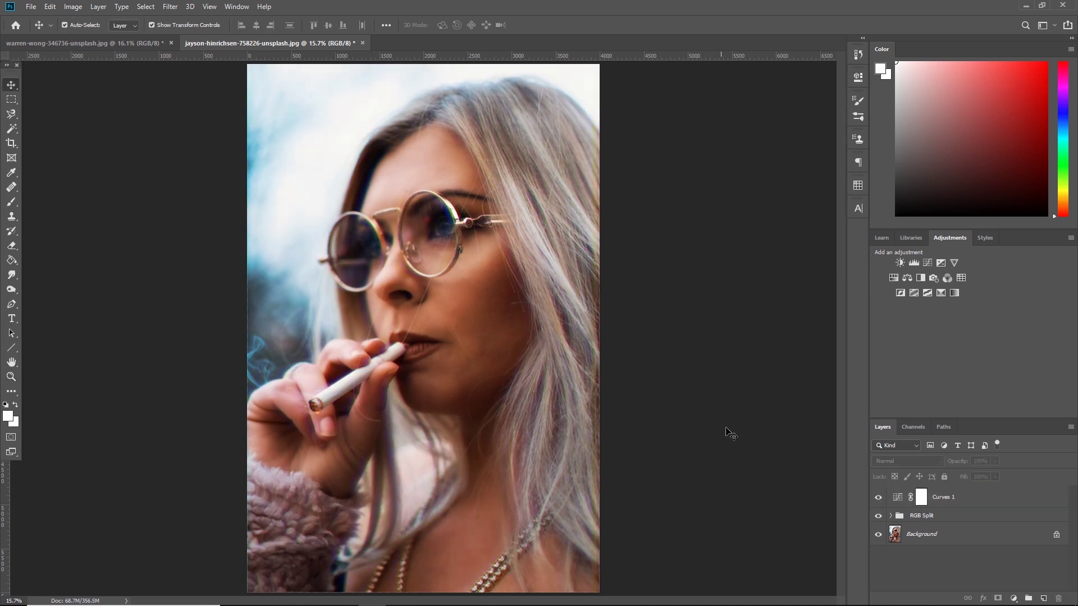
left_click(618, 328)
key("v")
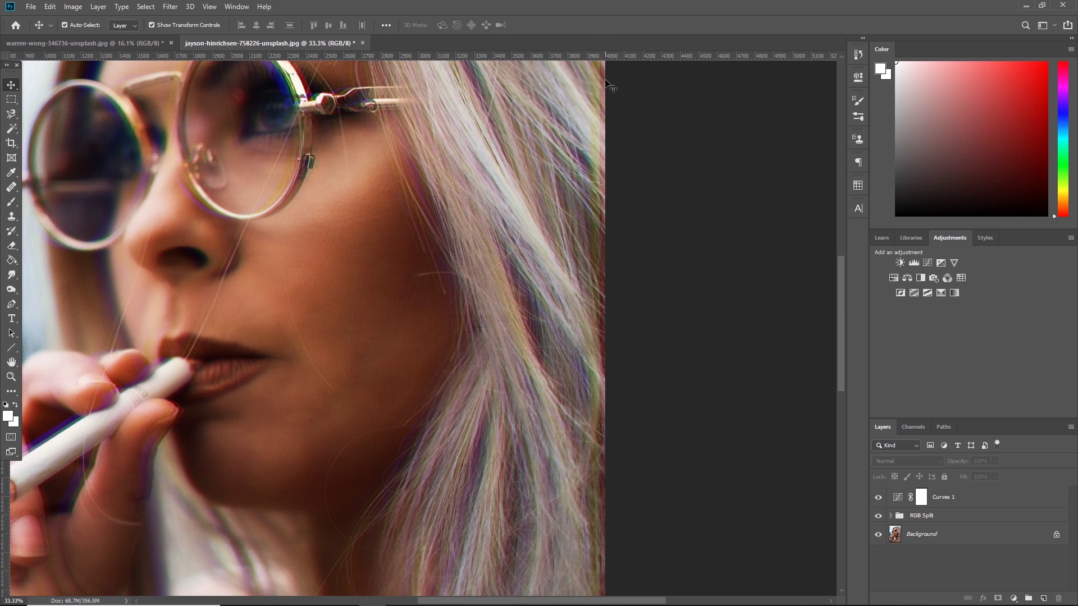
- Unlock the Background layer and scale it together with the RGB Split group and Curves layer slightly beyond the canvas to hide the coloured edge fringe
left_click_drag(378, 363, 722, 320)
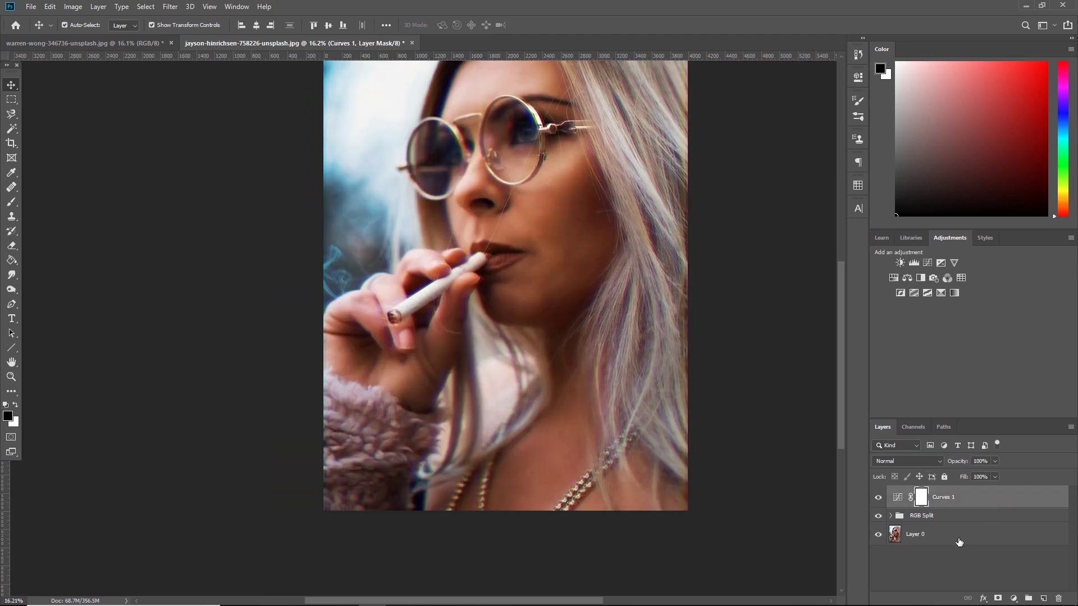
left_click(960, 542, "ctrl")
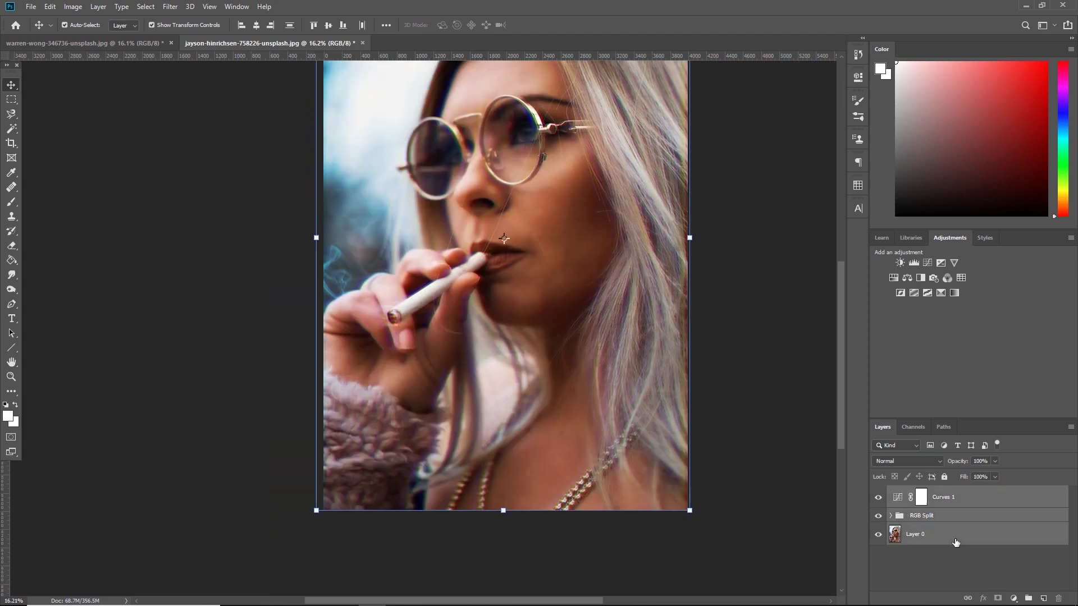
left_click(689, 510)
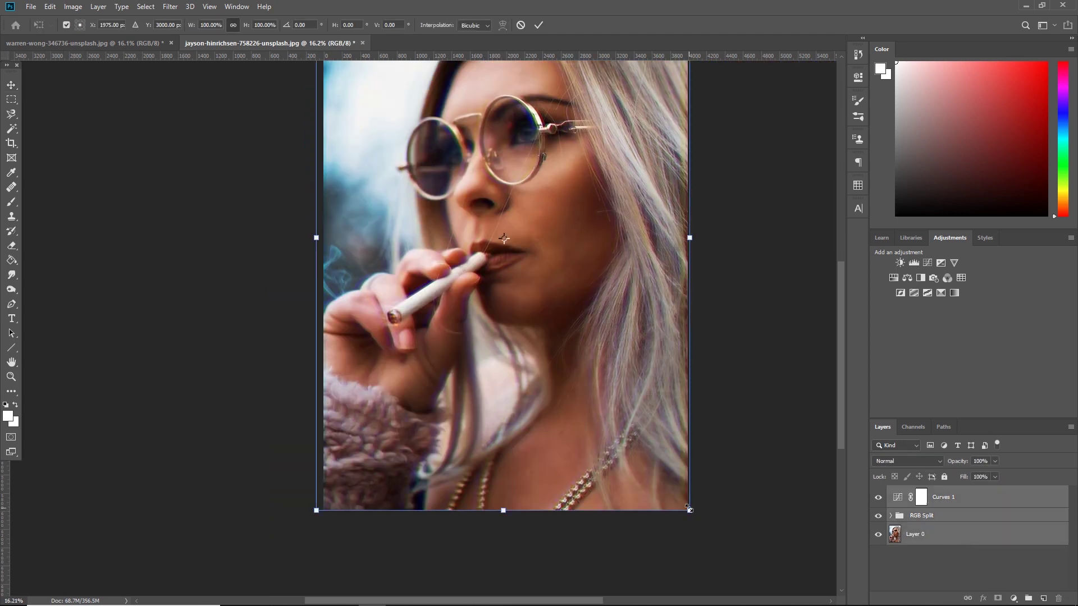
left_click_drag(689, 509, 703, 523)
key("Return")
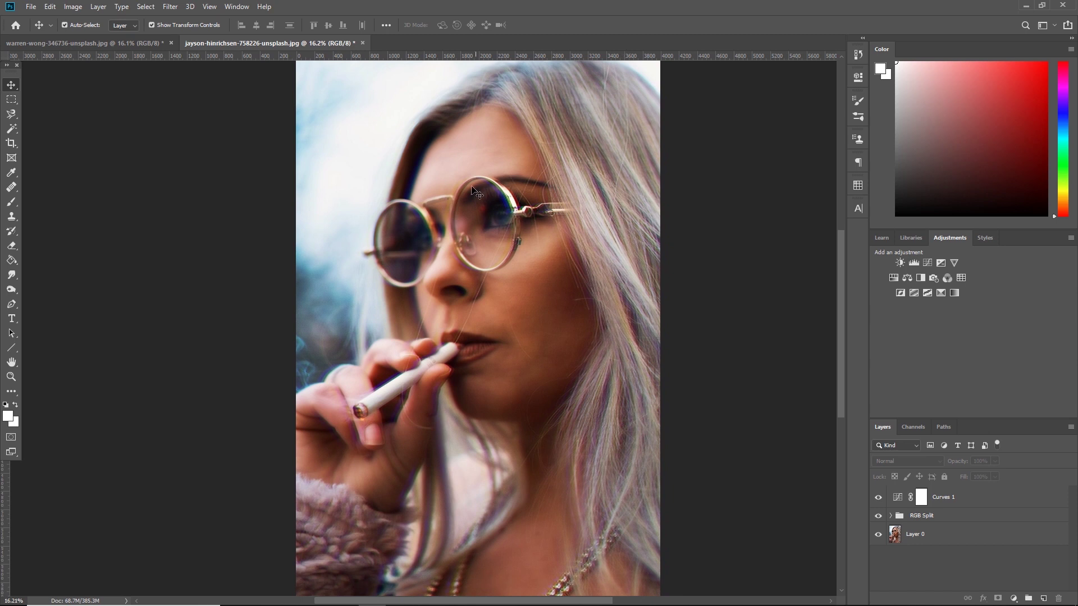
key("z")
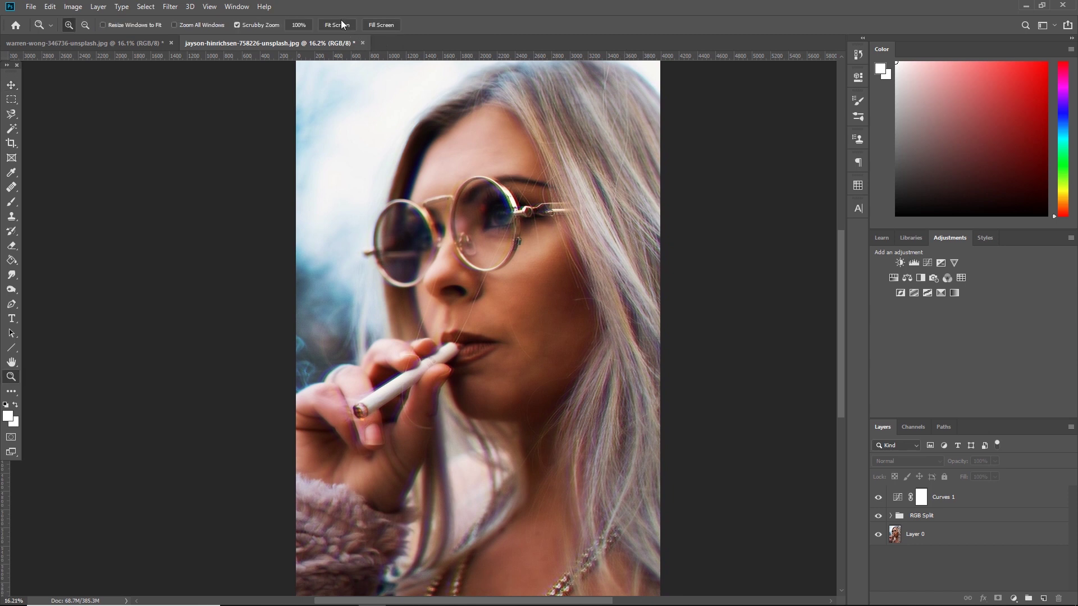